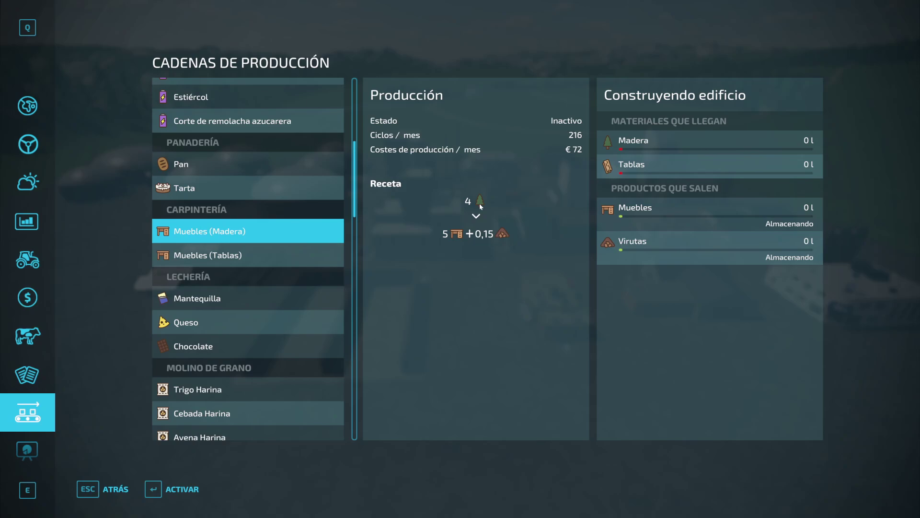
Check the Carpintería recipes for Muebles from Tablas and Madera, plus the Lechería recipes for Mantequilla and Chocolate
click(286, 261)
click(288, 233)
scroll(292, 275, down, 2)
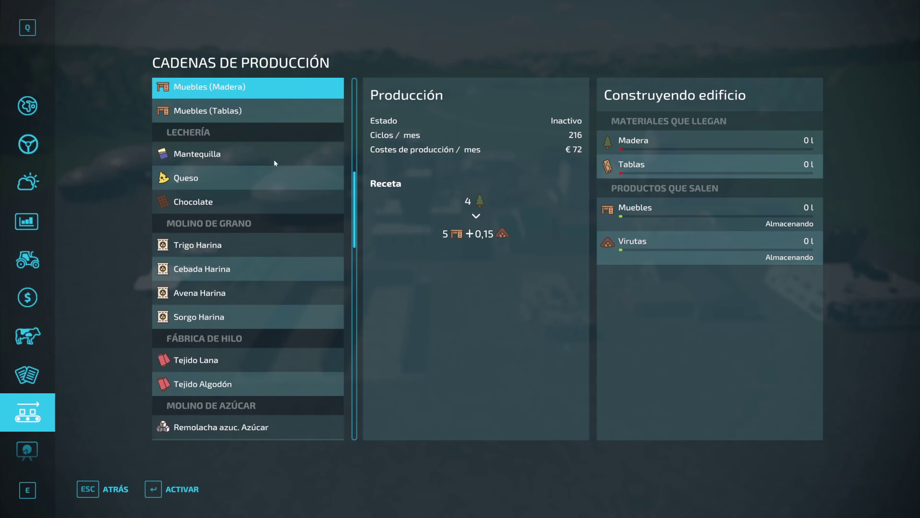
click(274, 158)
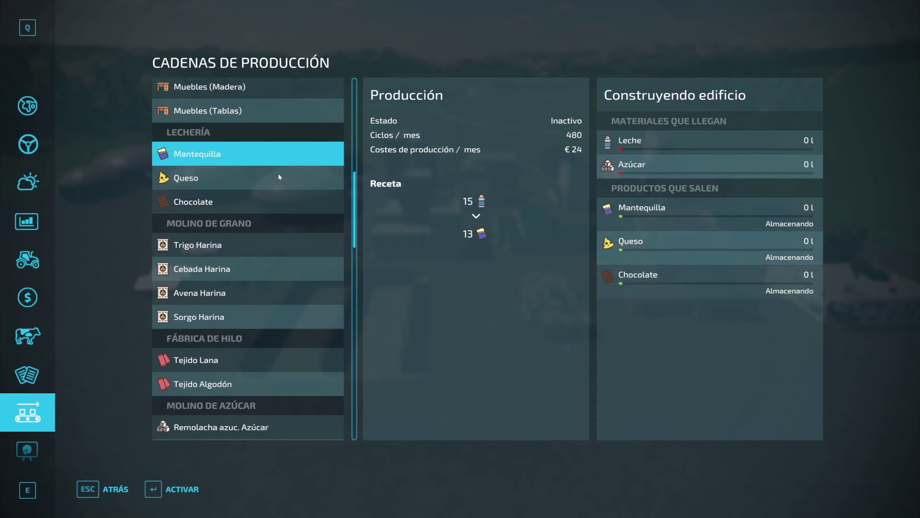
click(318, 197)
Compare the Molino de grano flour recipes for Trigo, Cebada, Avena and Sorgo
click(302, 244)
click(298, 268)
click(292, 290)
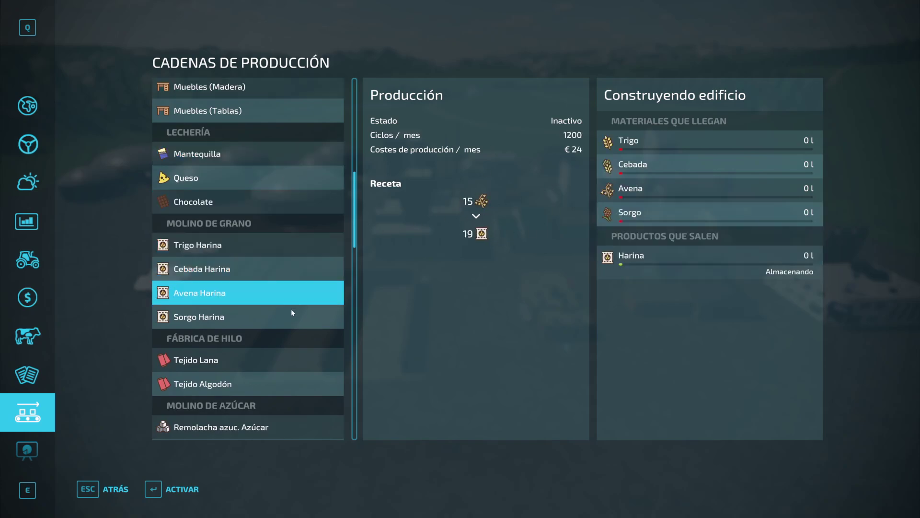
click(289, 319)
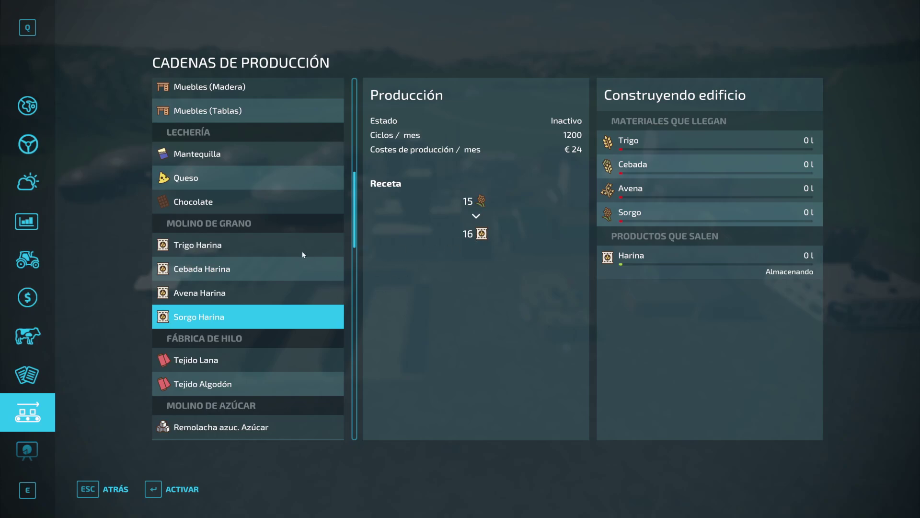
key(Up)
Check the recipe for sugar from Corte de remolacha azucarera and the Molino de aceite recipes for girasol and oliva
scroll(268, 269, down, 3)
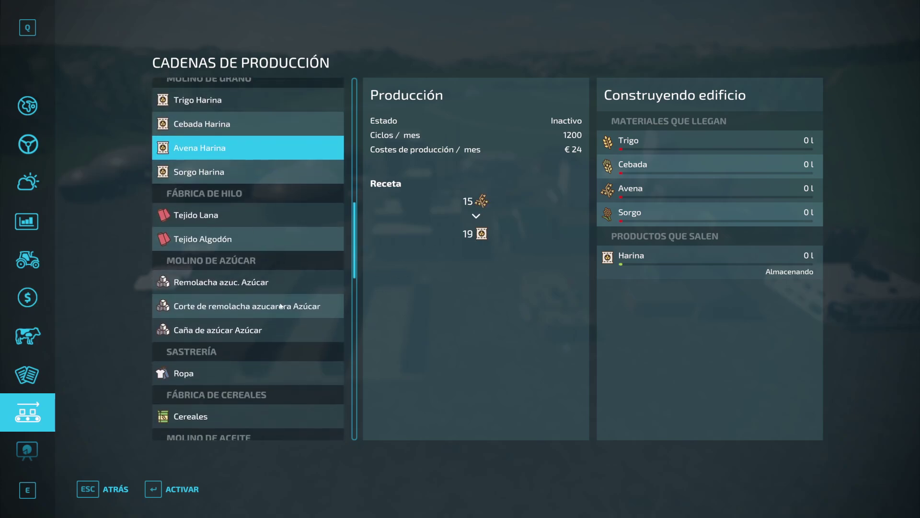
click(272, 305)
scroll(269, 305, down, 4)
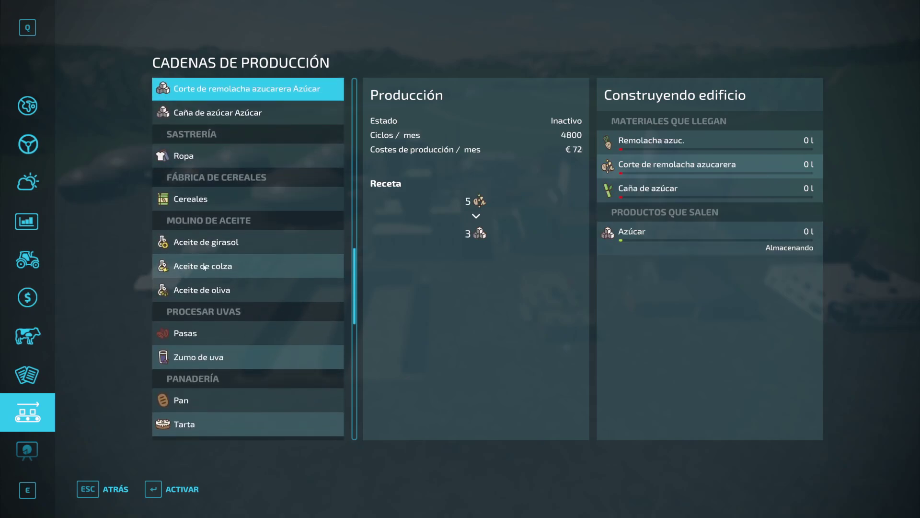
click(174, 246)
click(261, 294)
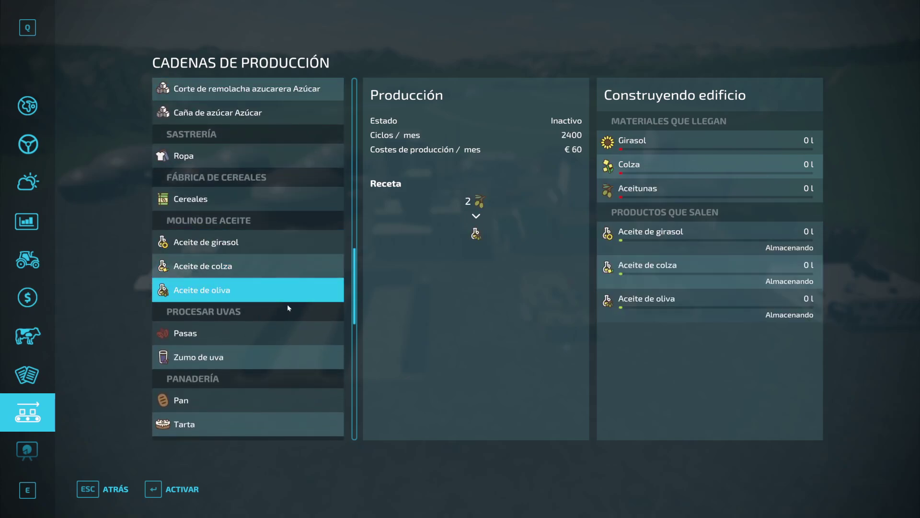
Check the Procesar uvas recipes for Zumo de uva and Pasas, and the Panadería recipes for Pan and Tarta
scroll(308, 305, down, 2)
click(243, 280)
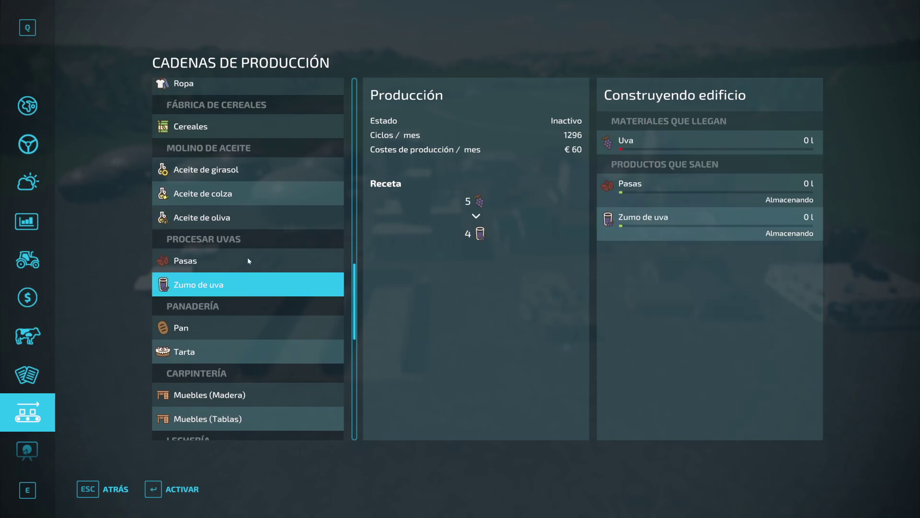
click(247, 258)
click(260, 337)
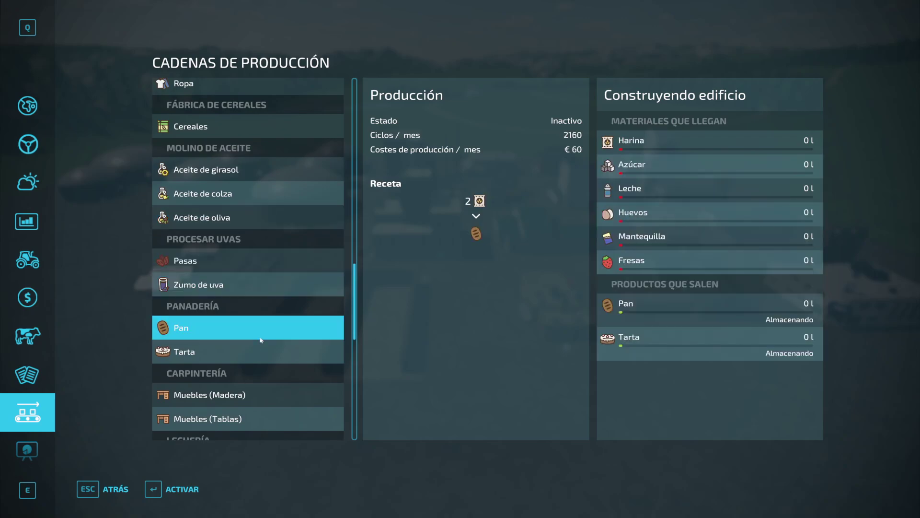
click(261, 341)
Check both furniture recipes, Madera and Tablas, in the second Carpintería entry further down the production list
scroll(258, 325, up, 4)
scroll(258, 325, down, 8)
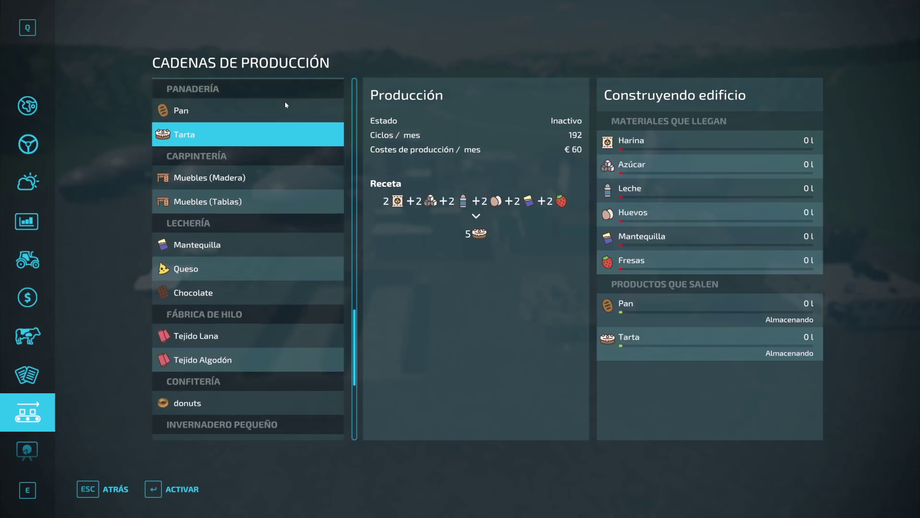
click(225, 176)
click(252, 207)
scroll(268, 233, down, 2)
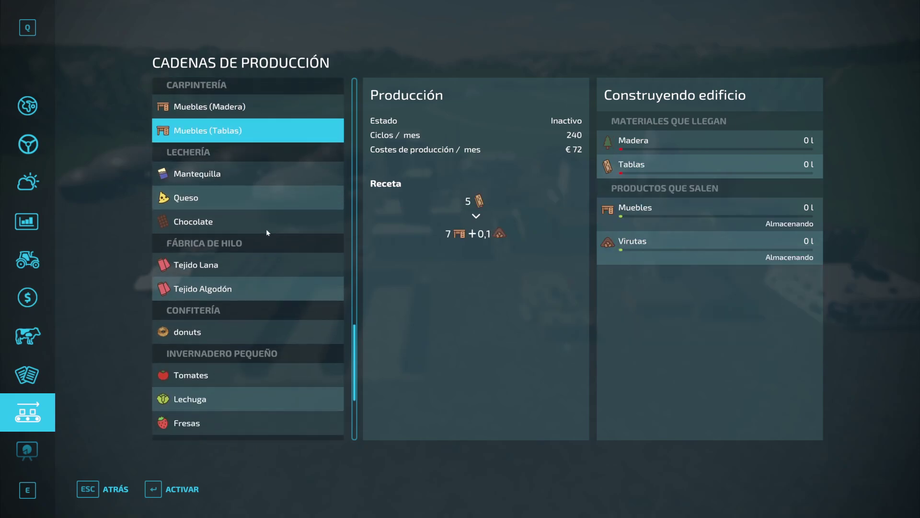
scroll(256, 230, down, 3)
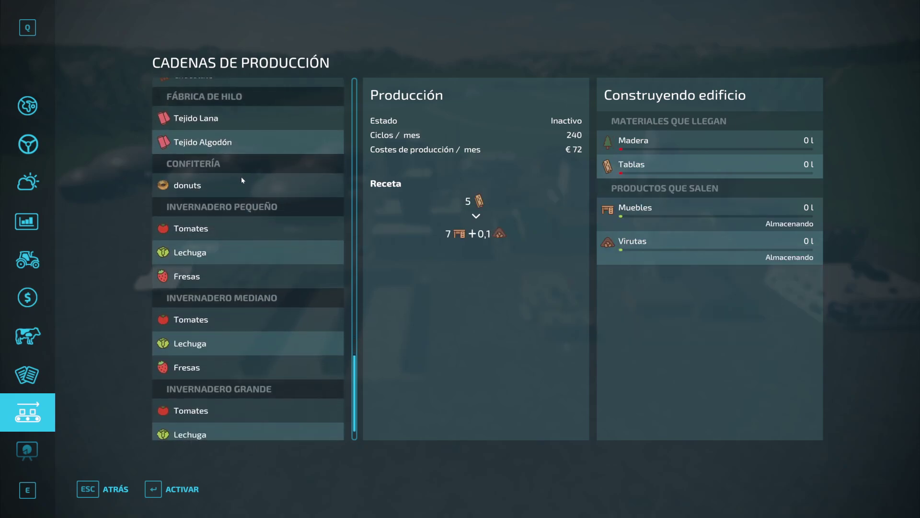
Check the Confitería donuts recipe and the Fábrica de hilo recipes for Tejido Lana and Tejido Algodón
click(270, 185)
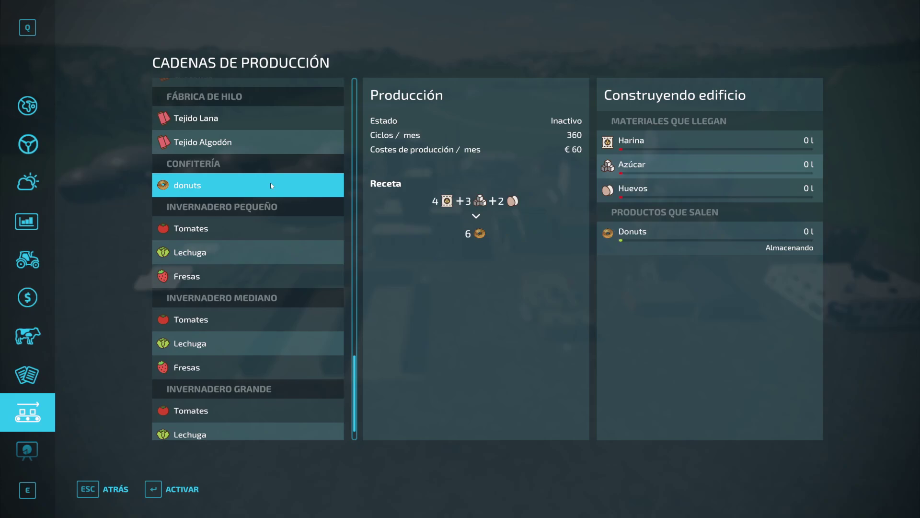
scroll(276, 202, up, 2)
click(239, 197)
click(250, 221)
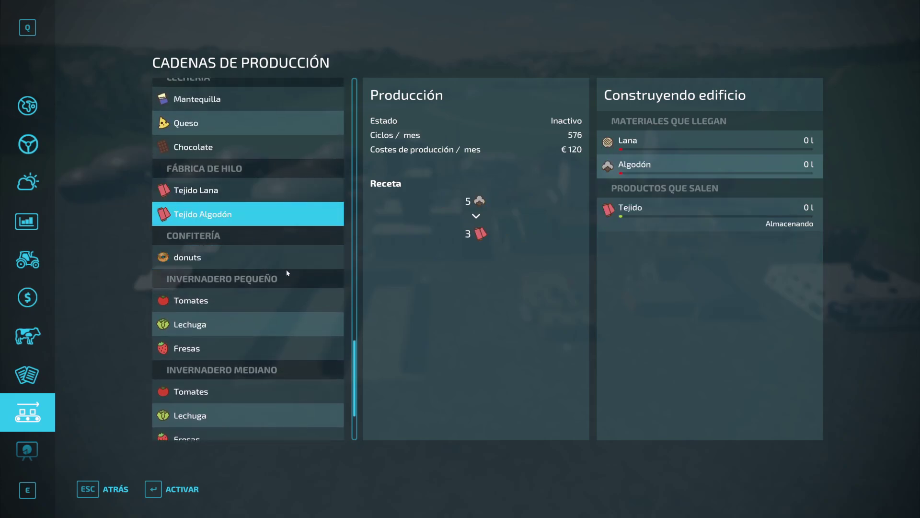
Compare the Tomates recipes of the small, medium and large greenhouses, and check the small greenhouse's Lechuga recipe
scroll(255, 263, down, 2)
scroll(255, 264, down, 1)
click(249, 198)
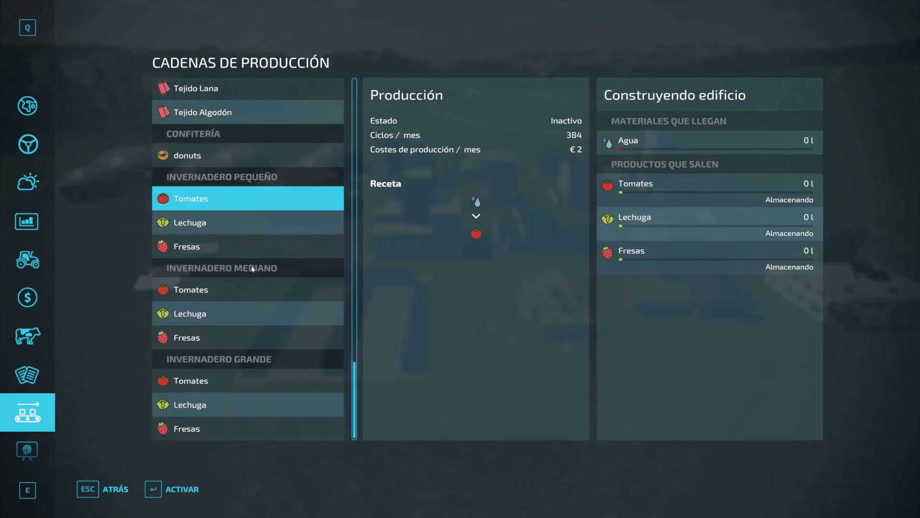
click(256, 293)
click(265, 377)
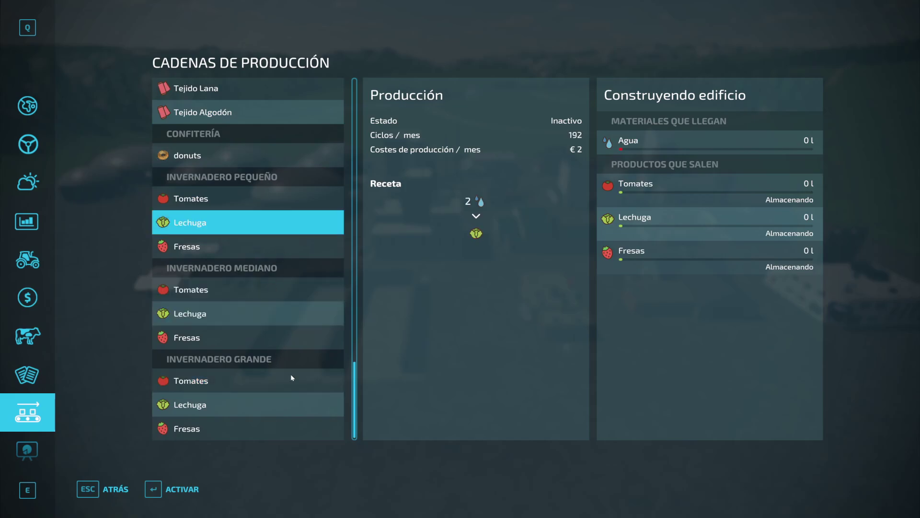
click(278, 388)
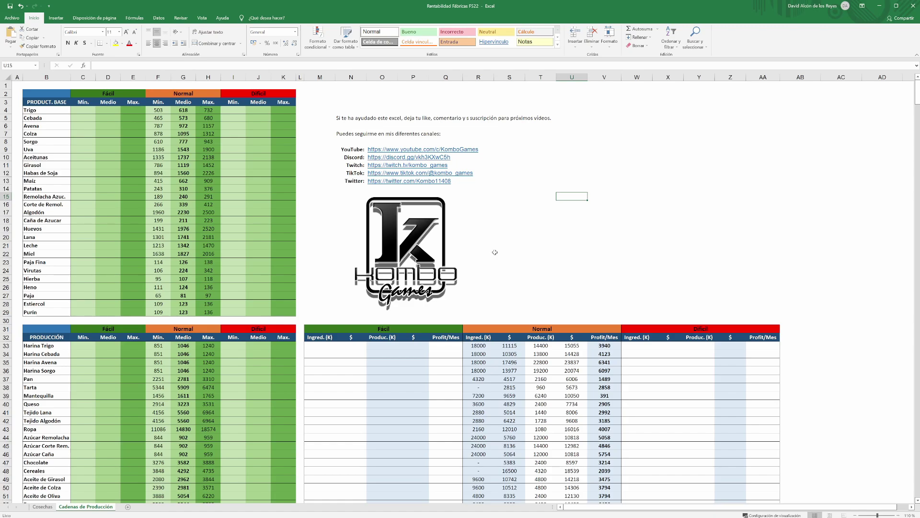
Look over the Fácil, Normal and Difícil columns of the base-product and production price tables
click(495, 253)
click(585, 275)
click(81, 124)
click(231, 126)
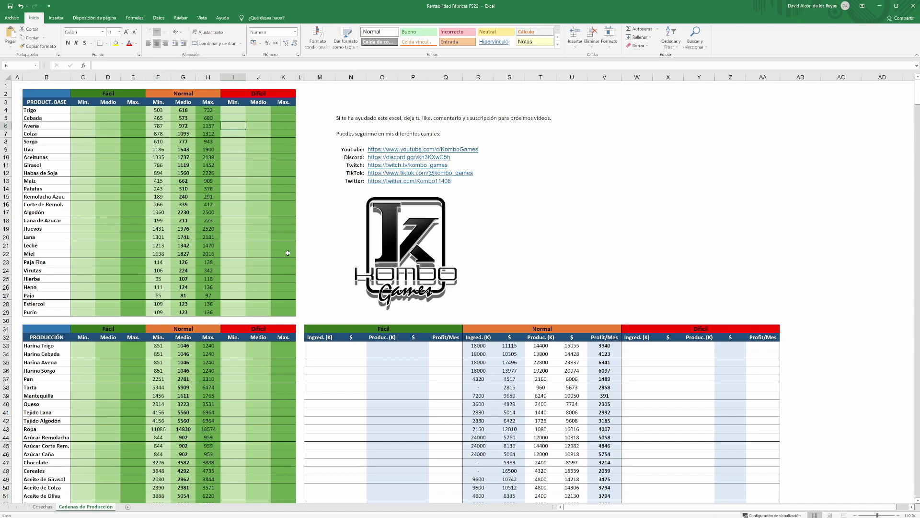
click(243, 394)
click(119, 388)
click(277, 378)
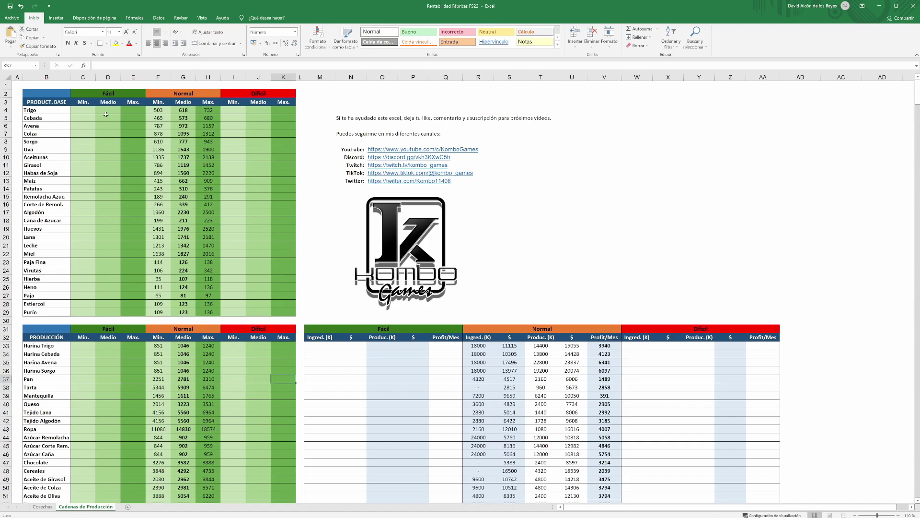
click(258, 196)
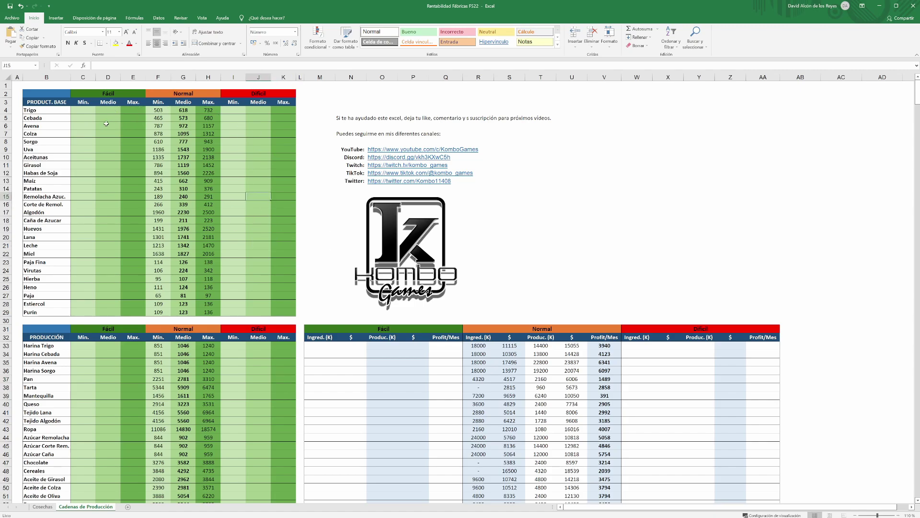
Inspect Trigo's Normal minimum and maximum prices and the formula behind its Medio value
click(284, 165)
click(156, 109)
click(208, 110)
click(182, 110)
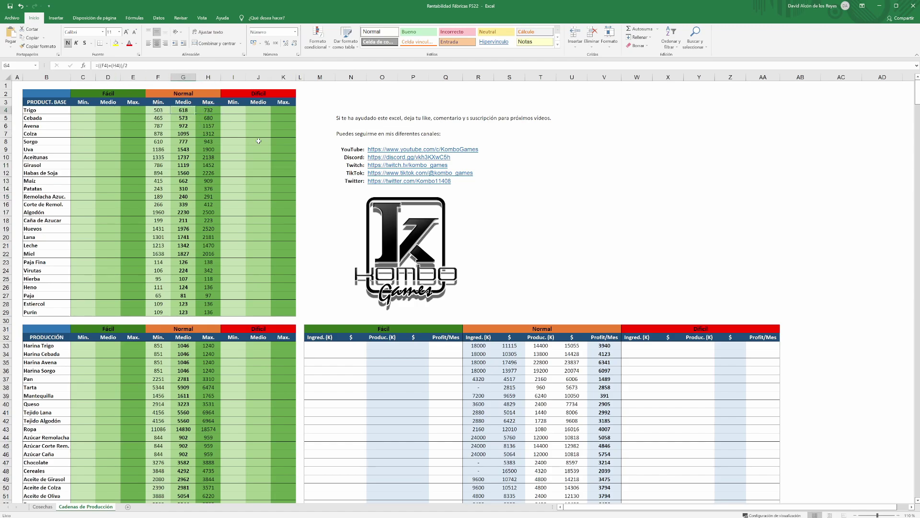
click(258, 157)
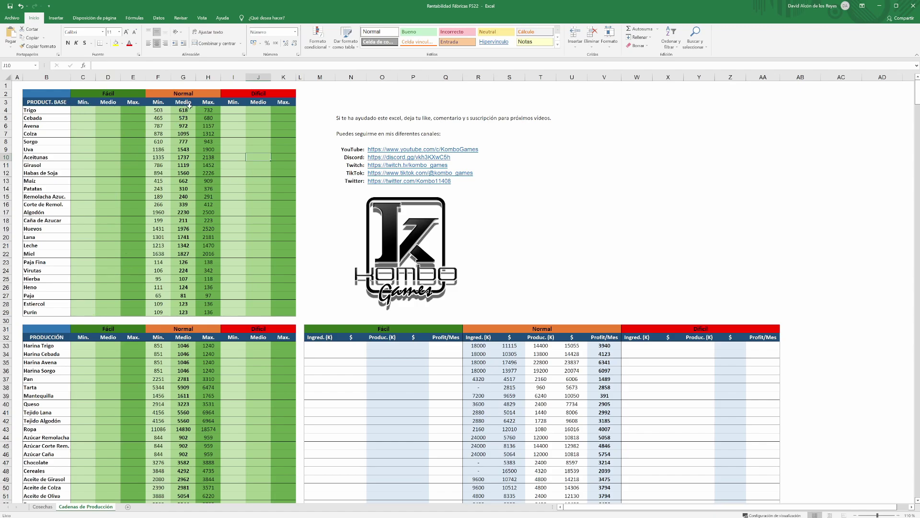
click(259, 188)
Look through the production price and monthly profit tables on the Cadenas de Producción sheet down to the Ensilaje row
scroll(237, 228, down, 4)
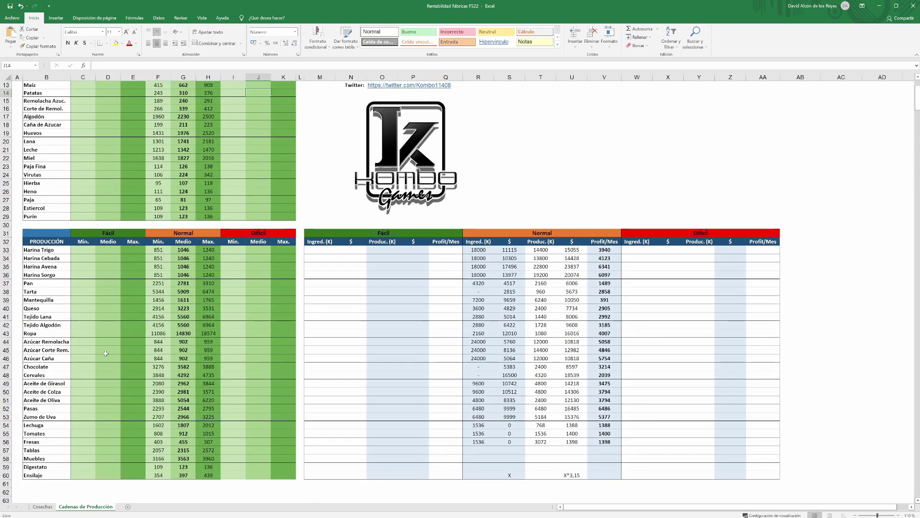
scroll(379, 127, up, 4)
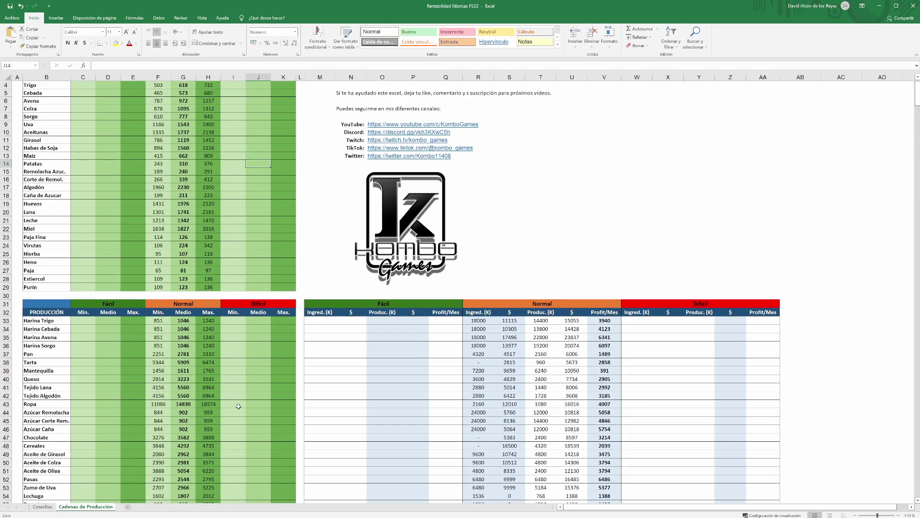
drag(305, 94, 522, 222)
click(587, 215)
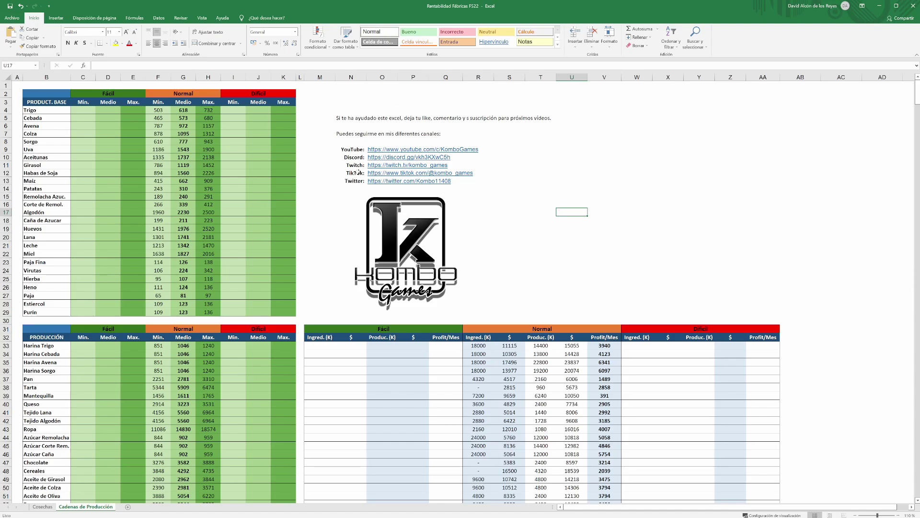
click(313, 260)
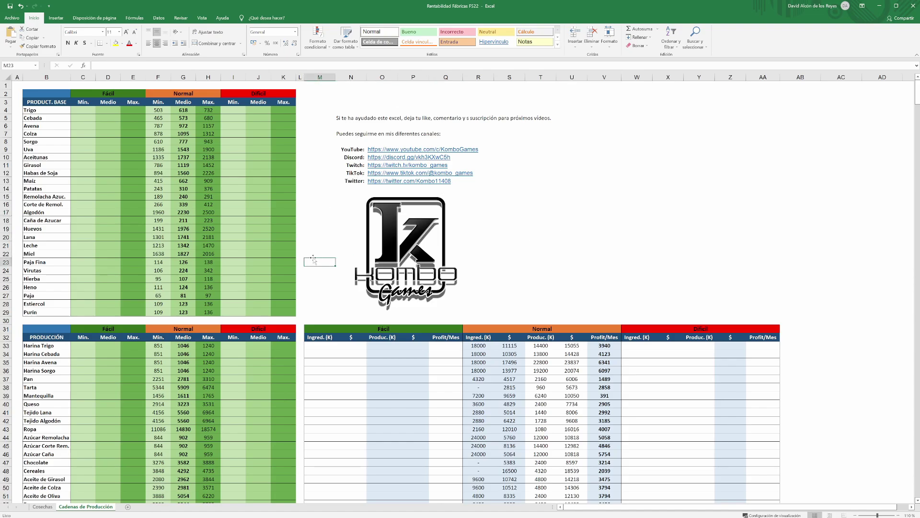
scroll(313, 258, down, 4)
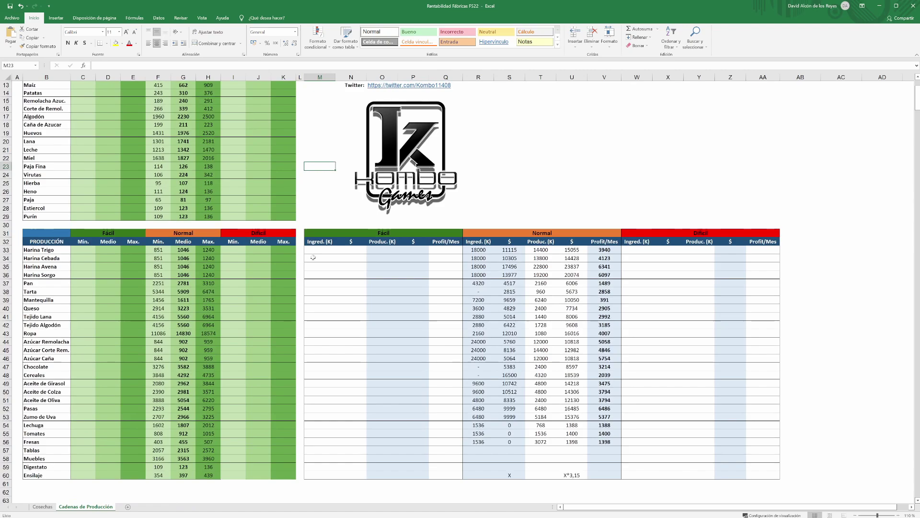
scroll(313, 257, down, 2)
click(314, 260)
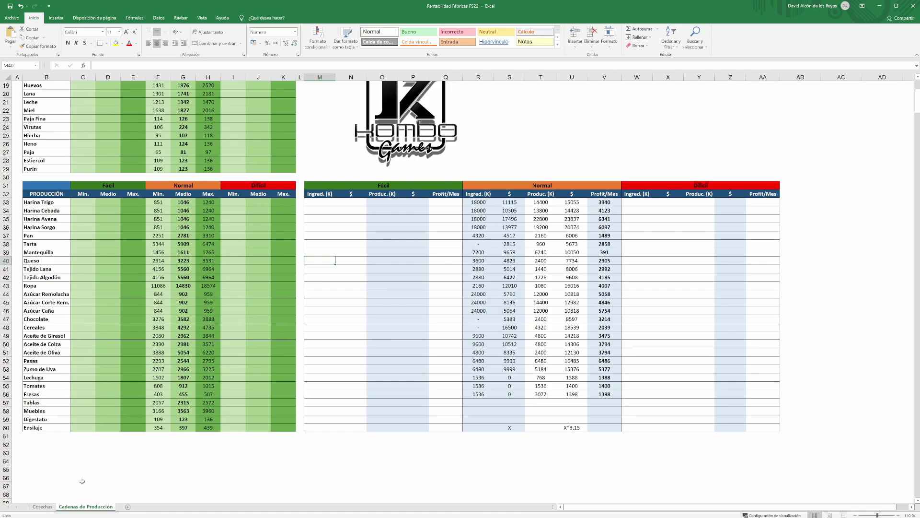
Show the Cosechas sheet and examine the harvest per hectare for Paja Fina (Maíz) and Virutas
click(42, 507)
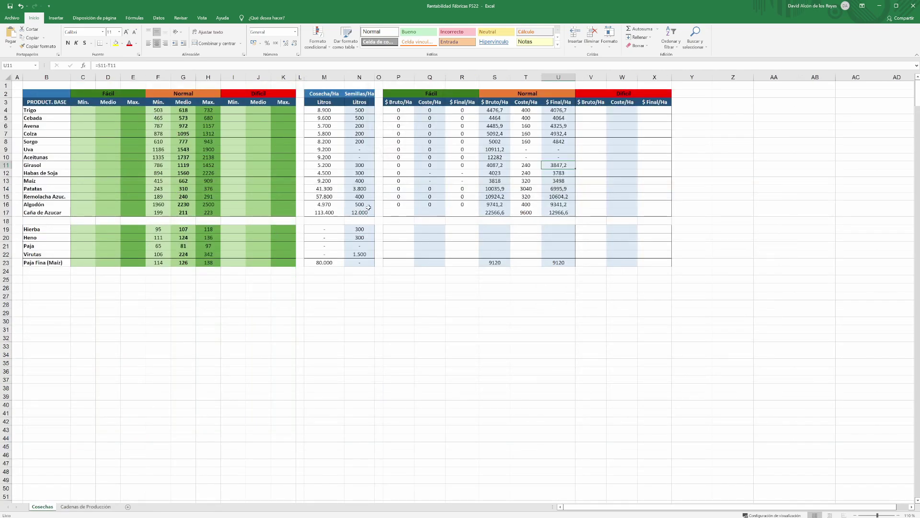
click(331, 263)
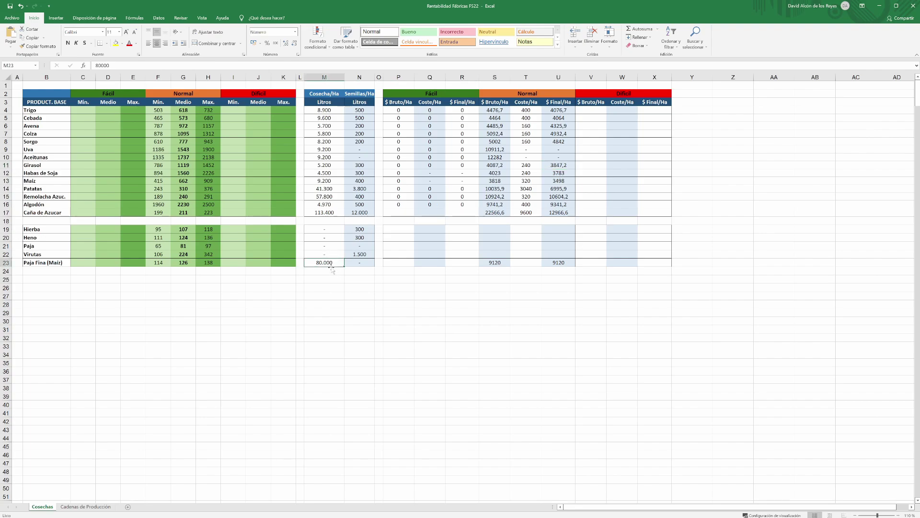
click(328, 255)
click(328, 260)
click(329, 257)
click(332, 263)
Clear the Fácil gross, cost and final per-hectare cells for Trigo through Caña de Azucar on the Cosechas sheet
drag(397, 110, 464, 209)
key(Delete)
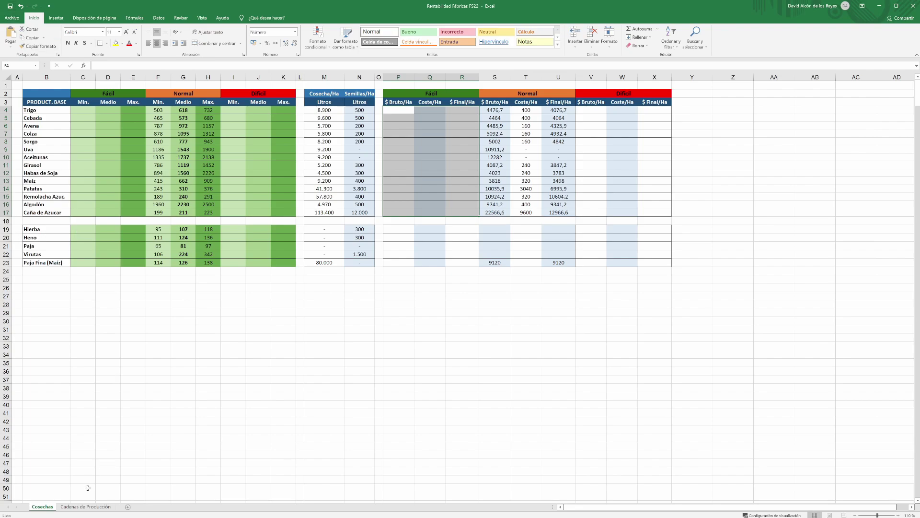
Show the Cadenas de Producción sheet and inspect the Normal ingredient quantity formula for Harina Trigo
click(79, 508)
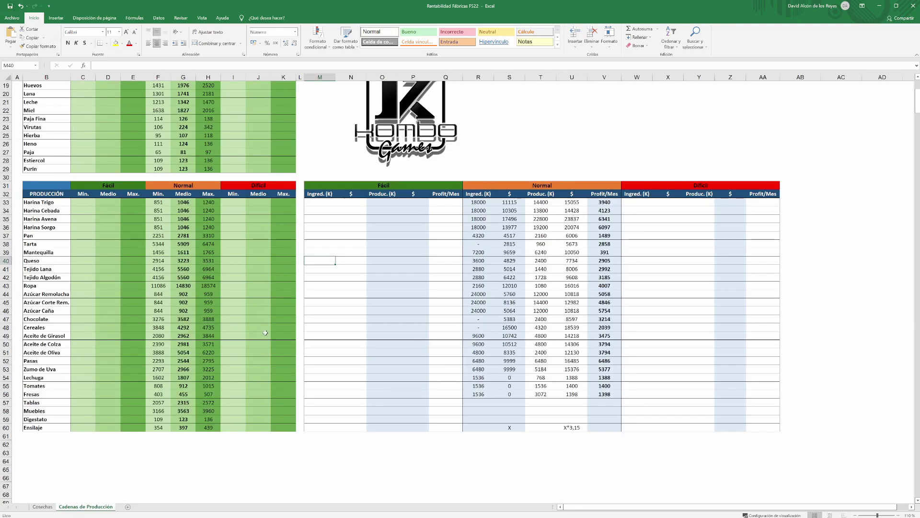
click(370, 300)
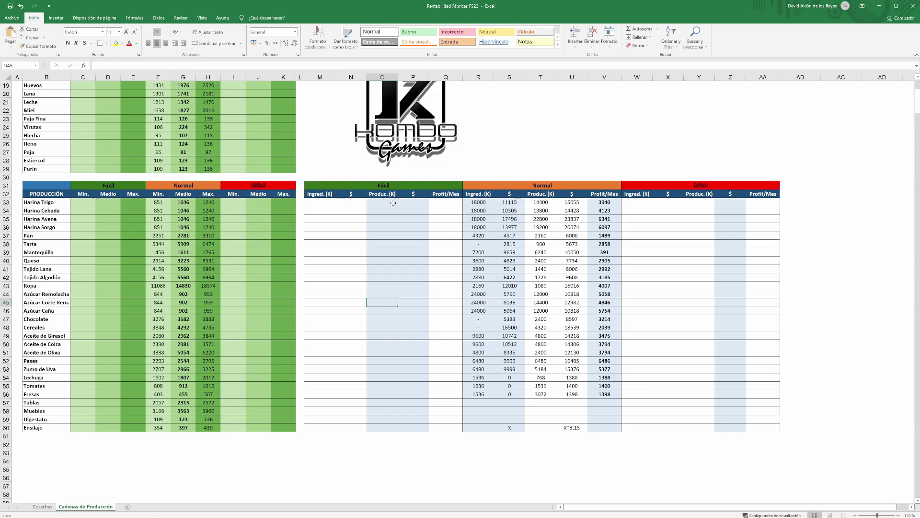
click(481, 204)
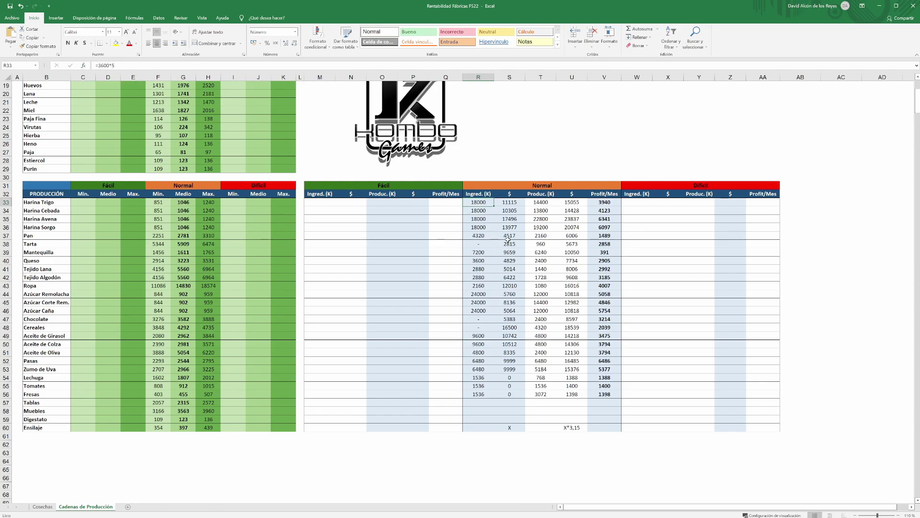
Shorten the Normal section's ingredient column header in the production profit table to "Ingred."
click(491, 194)
double_click(494, 192)
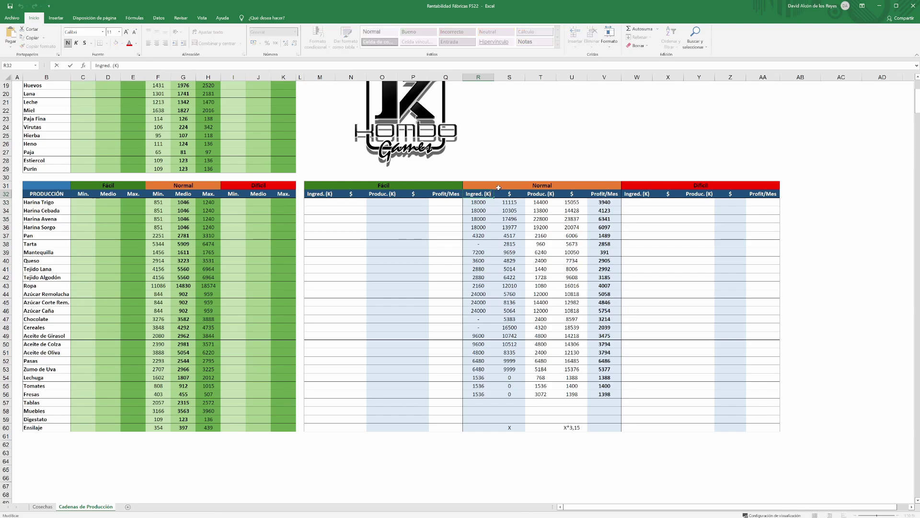
key(BackSpace)
key(BackSpace)
key(BackSpace)
key(BackSpace)
key(Return)
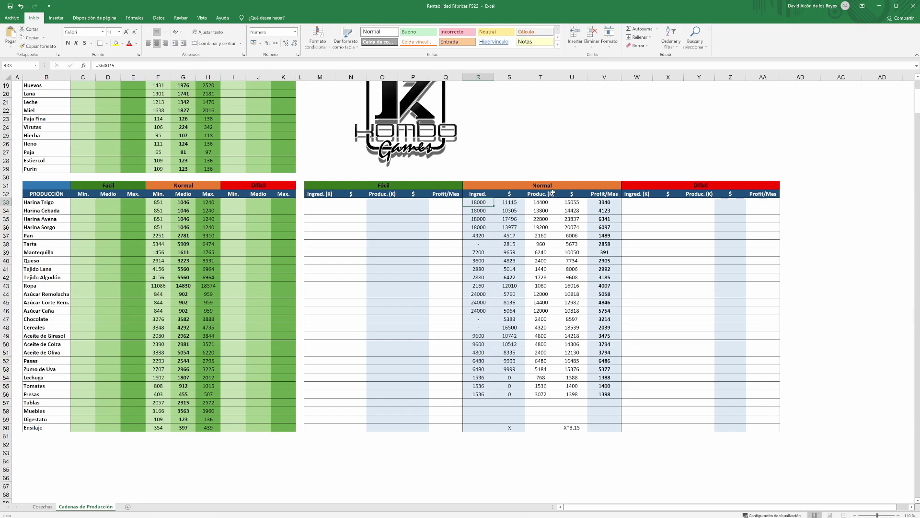
Shorten the Normal section's production column header in the profit table to "Produc."
click(508, 204)
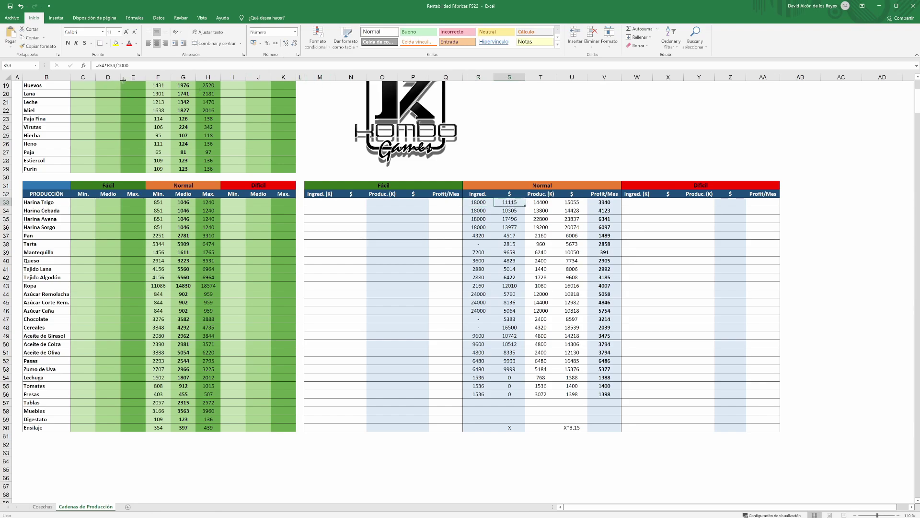
click(482, 203)
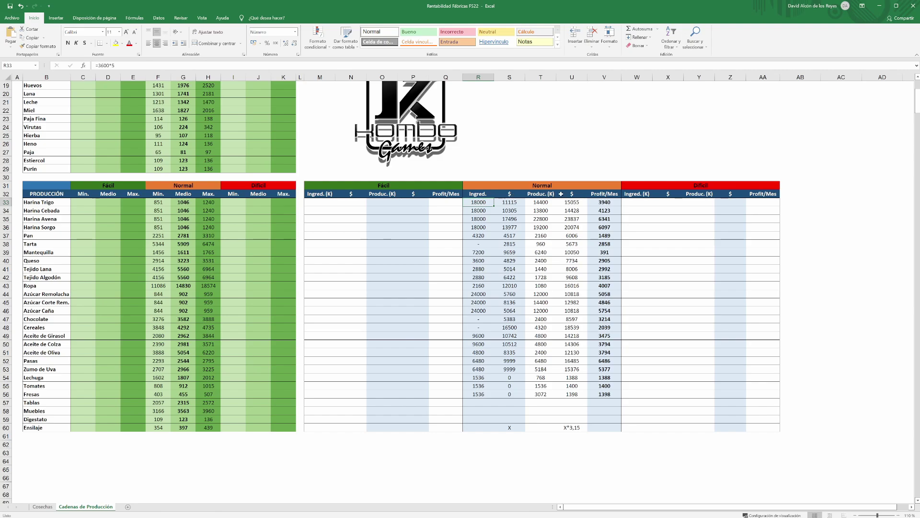
double_click(551, 194)
key(BackSpace)
key(BackSpace)
key(BackSpace)
key(BackSpace)
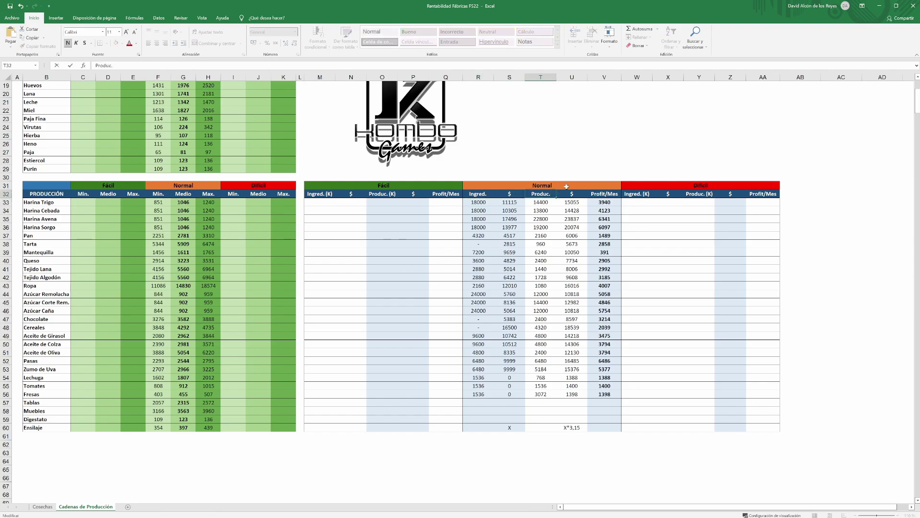
click(617, 196)
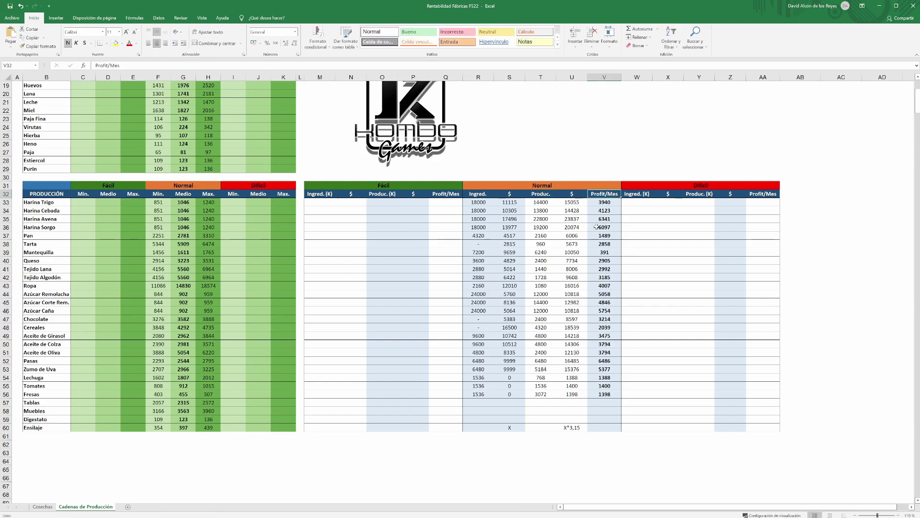
Examine Harina Trigo's Normal ingredient quantity and cost formulas against the base product prices in the upper table
click(578, 227)
click(477, 203)
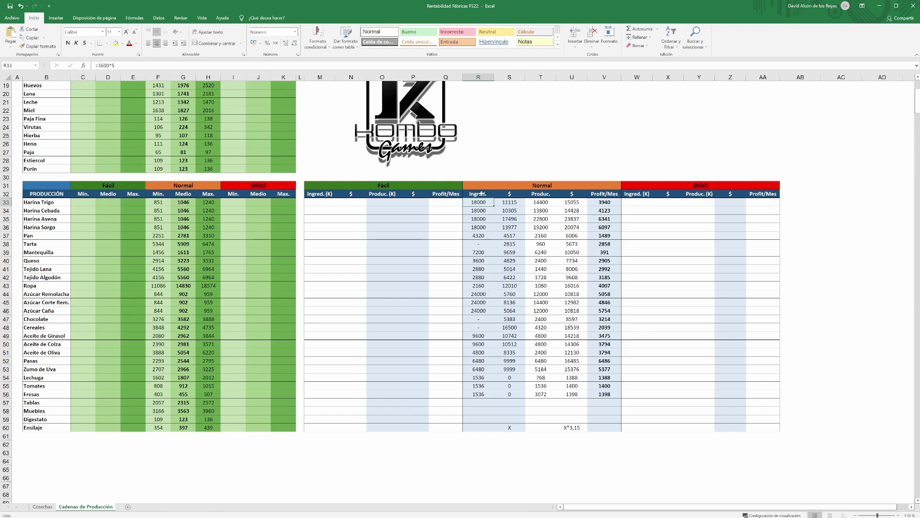
key(Right)
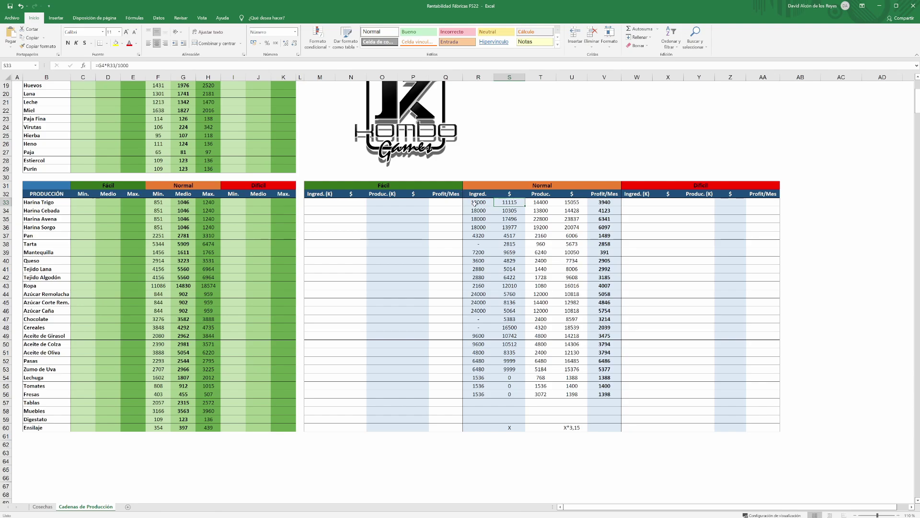
key(Left)
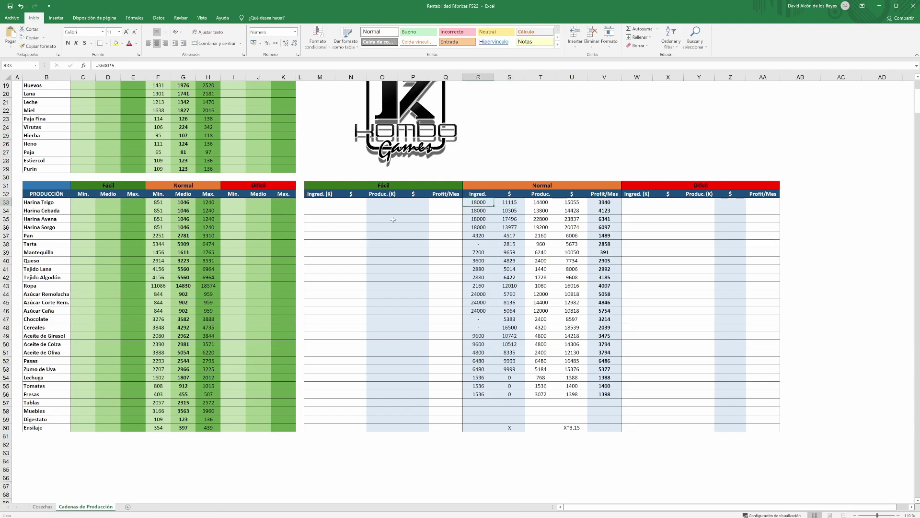
scroll(393, 219, up, 6)
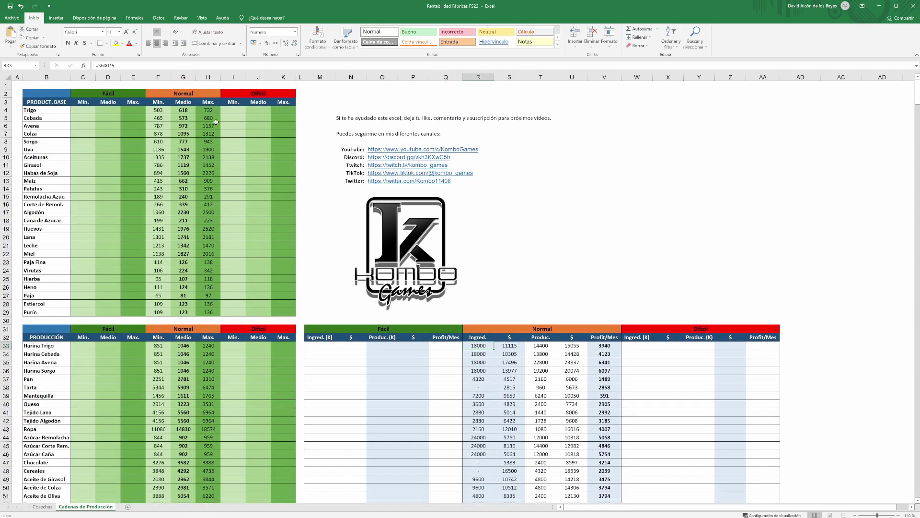
scroll(383, 225, down, 3)
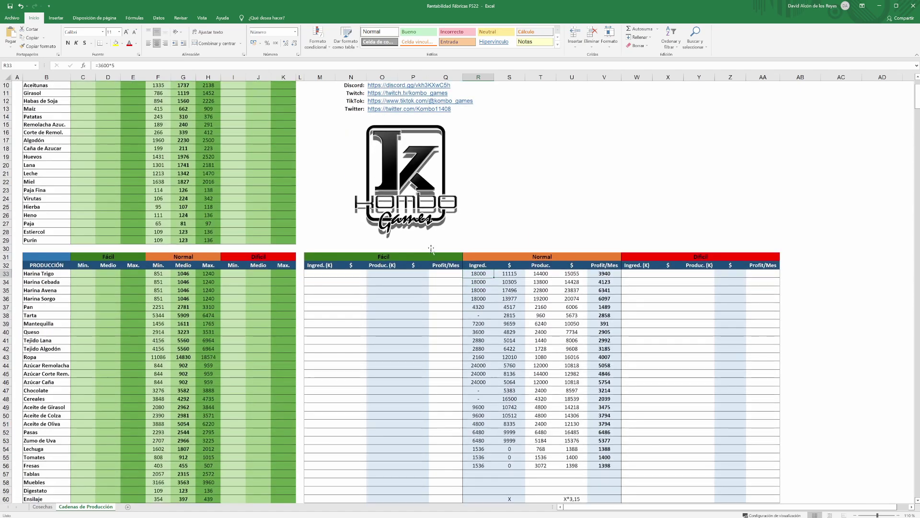
click(507, 275)
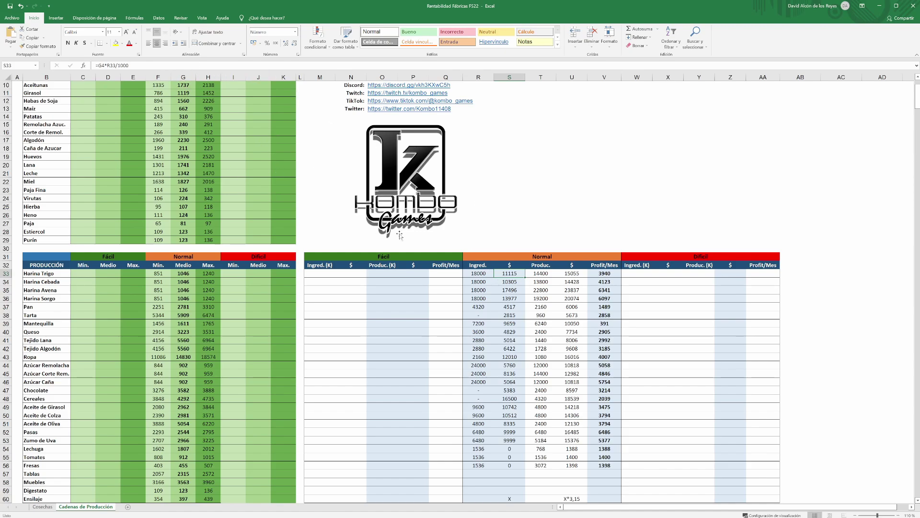
scroll(399, 235, up, 2)
scroll(474, 348, up, 1)
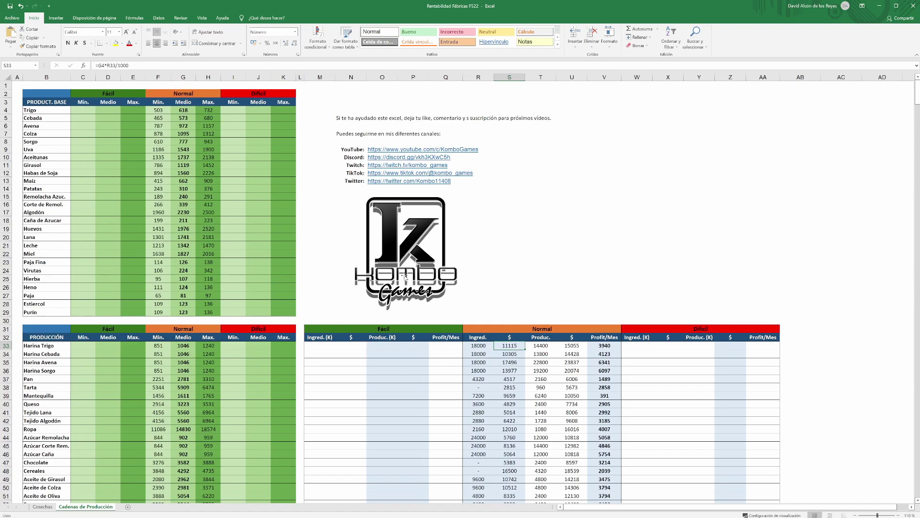
scroll(404, 275, down, 1)
click(506, 338)
click(511, 321)
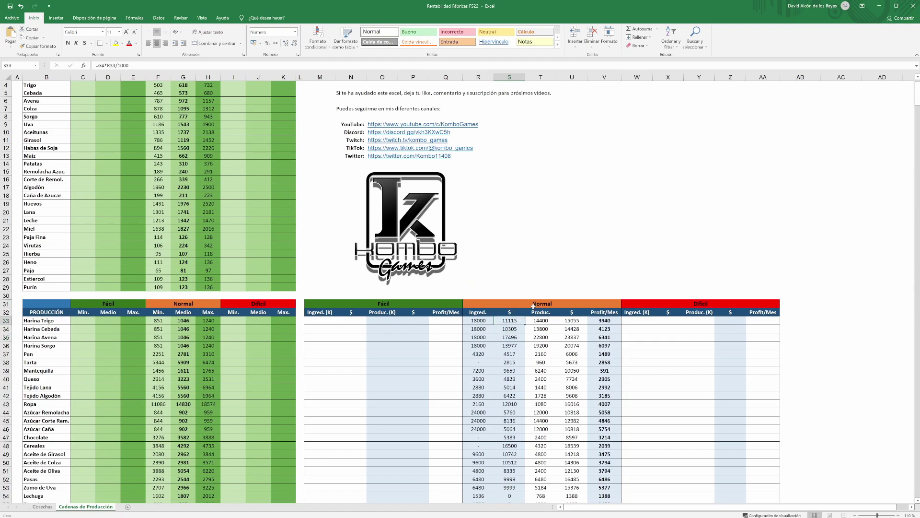
scroll(522, 326, down, 2)
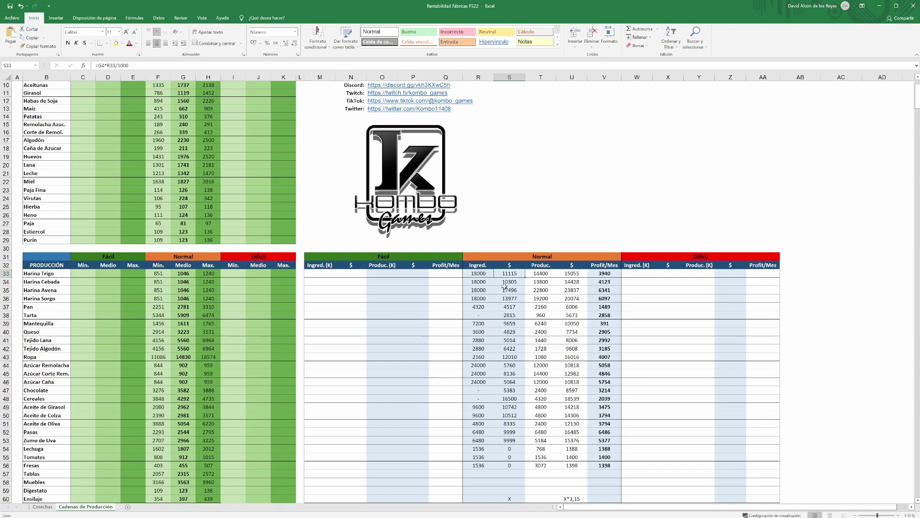
Compare Harina Trigo's Normal ingredient and production quantities, and inspect the formulas for its product value and Profit/Mes
click(538, 274)
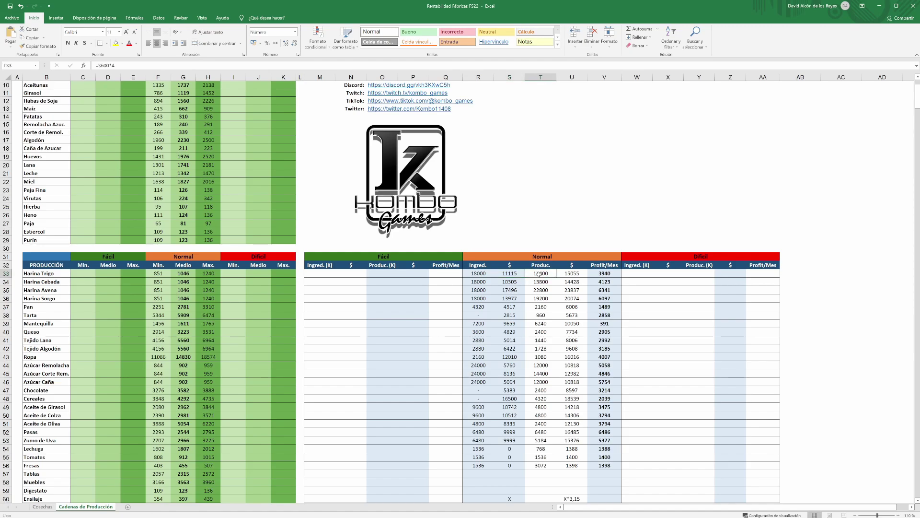
click(477, 274)
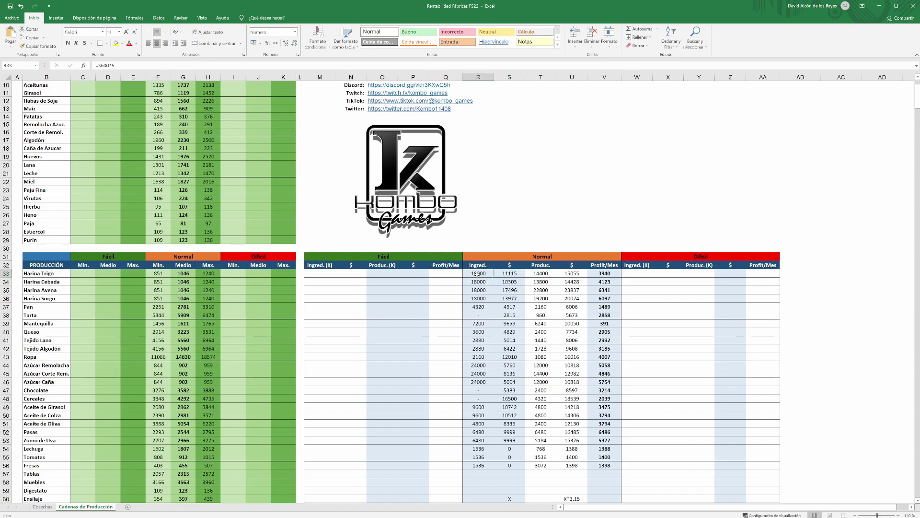
click(539, 277)
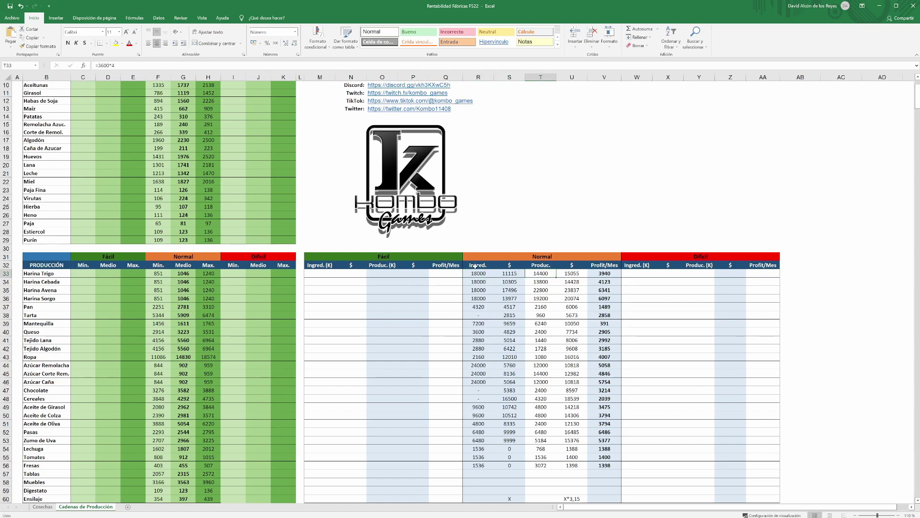
click(574, 273)
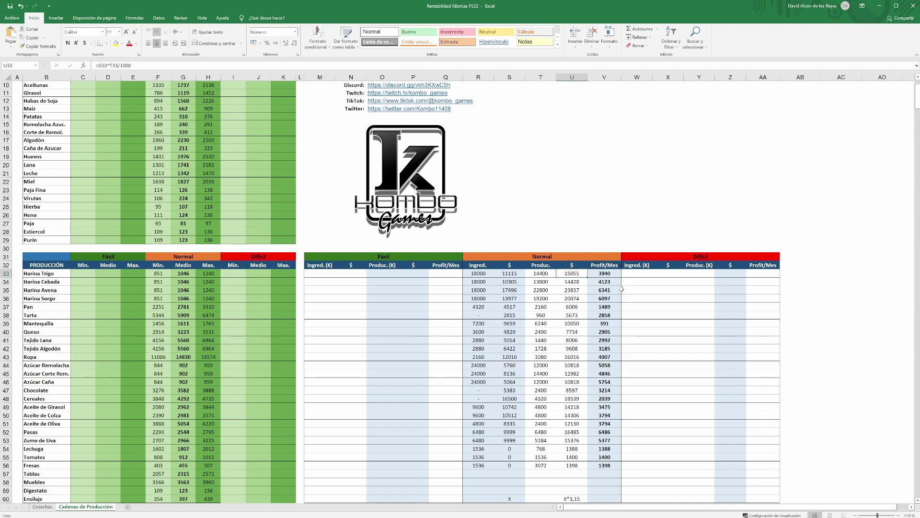
click(599, 276)
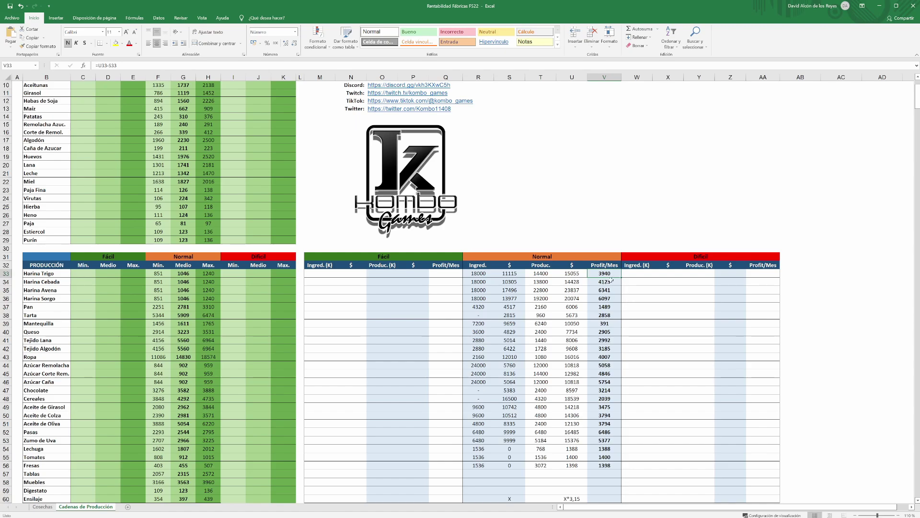
click(575, 274)
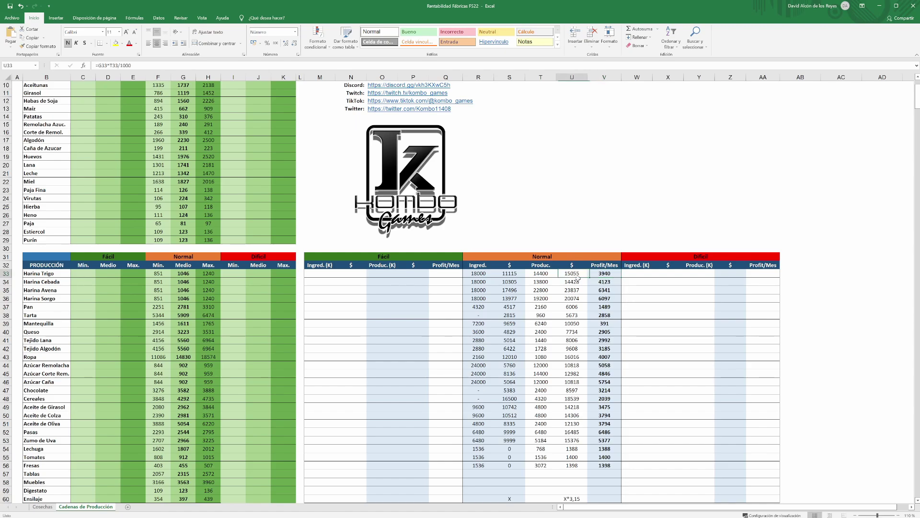
click(603, 275)
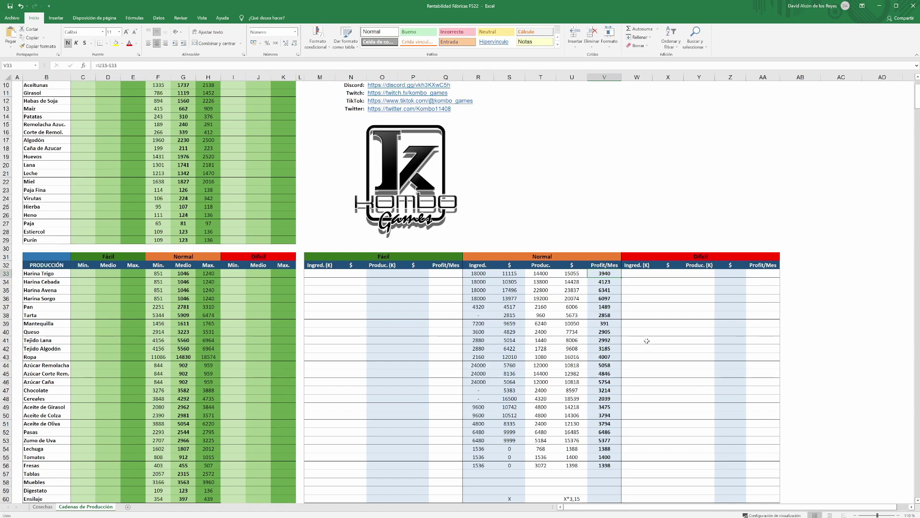
Trace Harina Trigo's Normal calculation from ingredient quantity and cost through product value to Profit/Mes
click(485, 272)
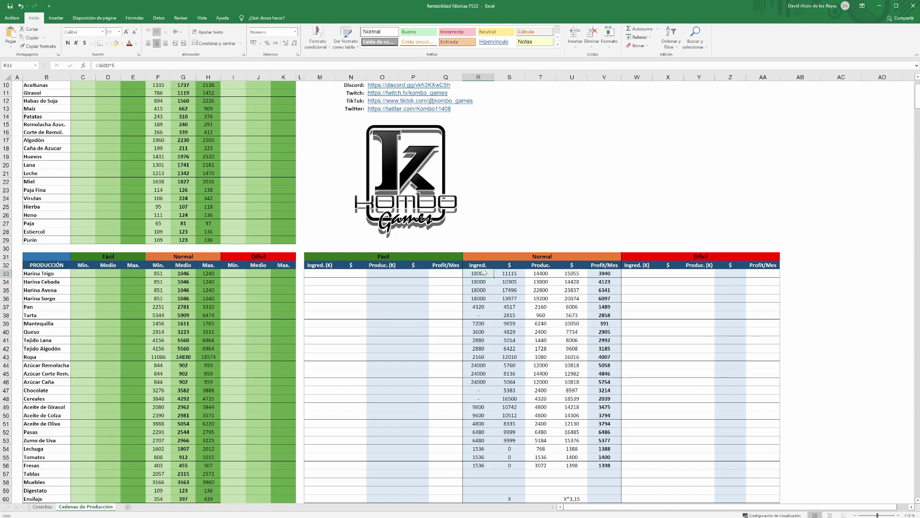
click(513, 273)
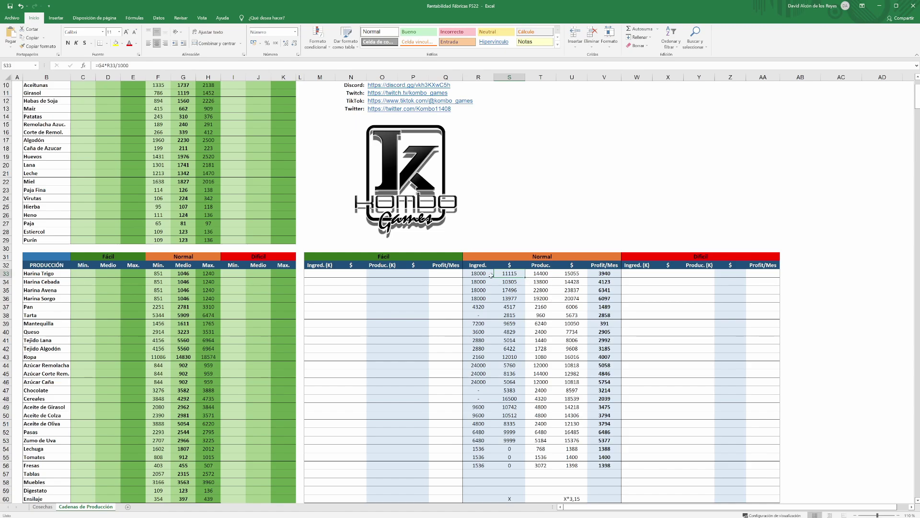
click(574, 274)
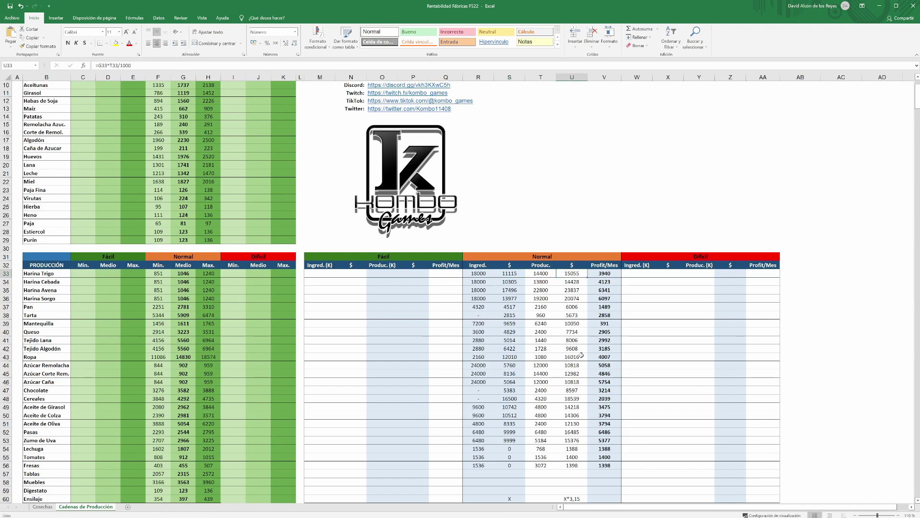
click(604, 274)
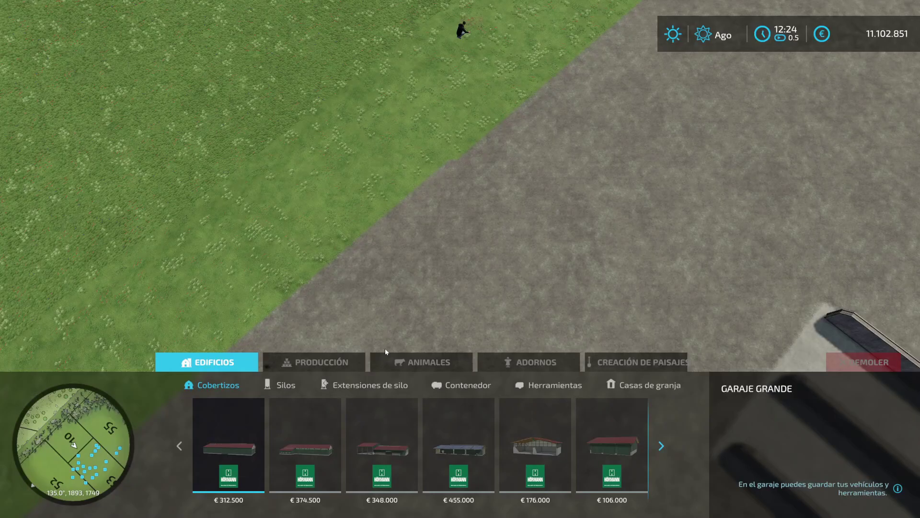
Switch to Farming Simulator 22 and browse the production factories in the build menu to examine the Molino de Grano
click(319, 362)
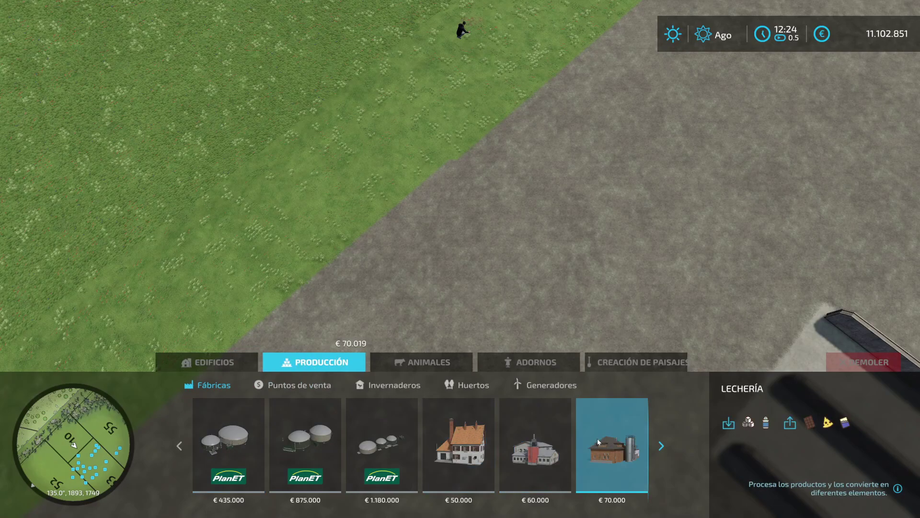
scroll(599, 442, down, 2)
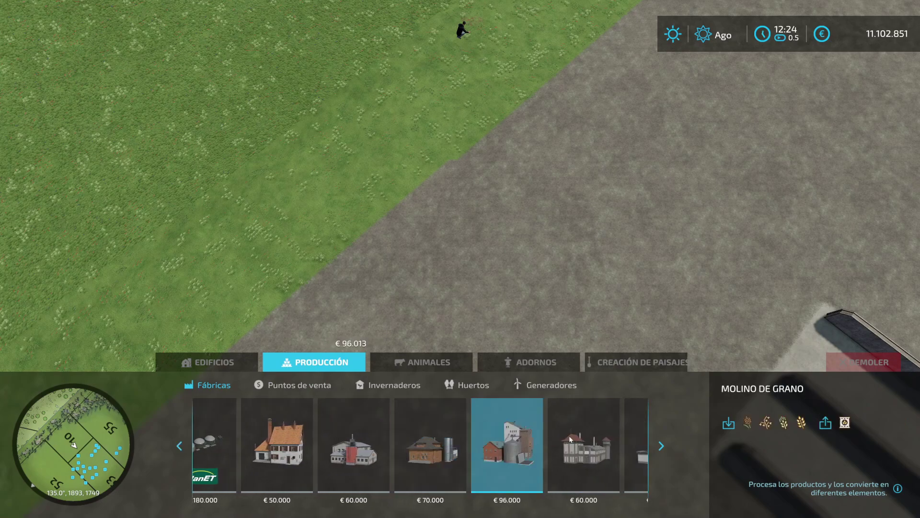
scroll(576, 446, down, 3)
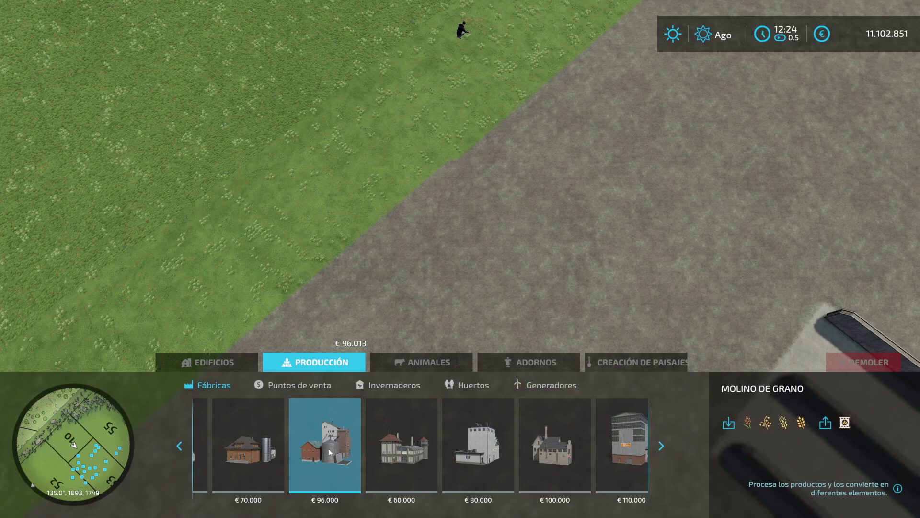
click(338, 426)
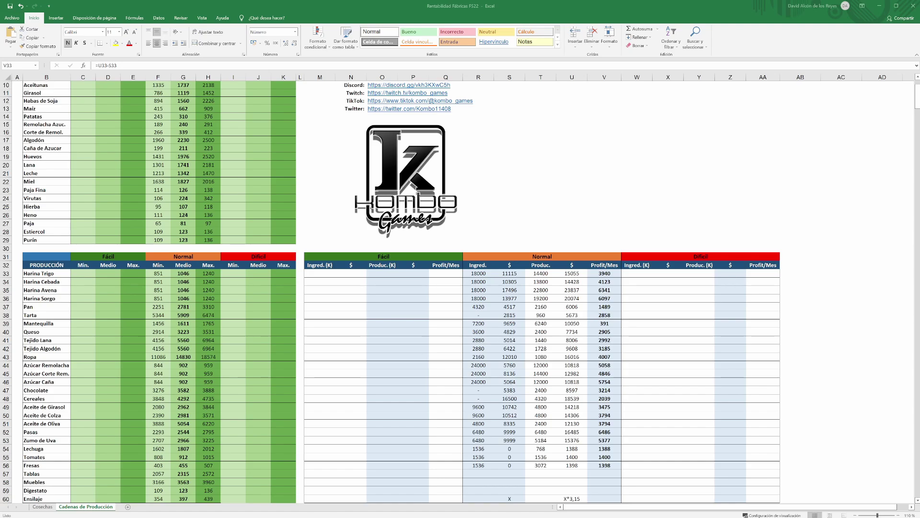
Return to the Excel workbook and review Harina Trigo's Normal Profit/Mes together with its ingredient quantity
click(612, 274)
click(480, 274)
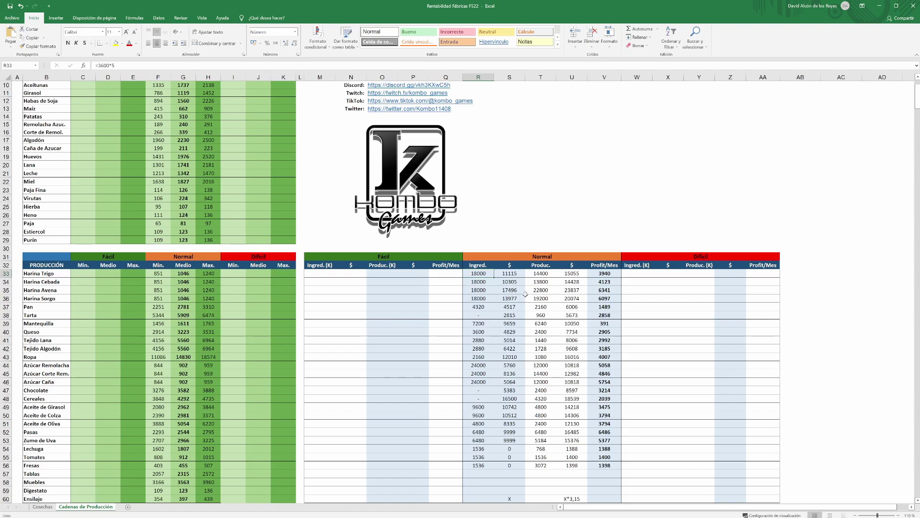
click(597, 273)
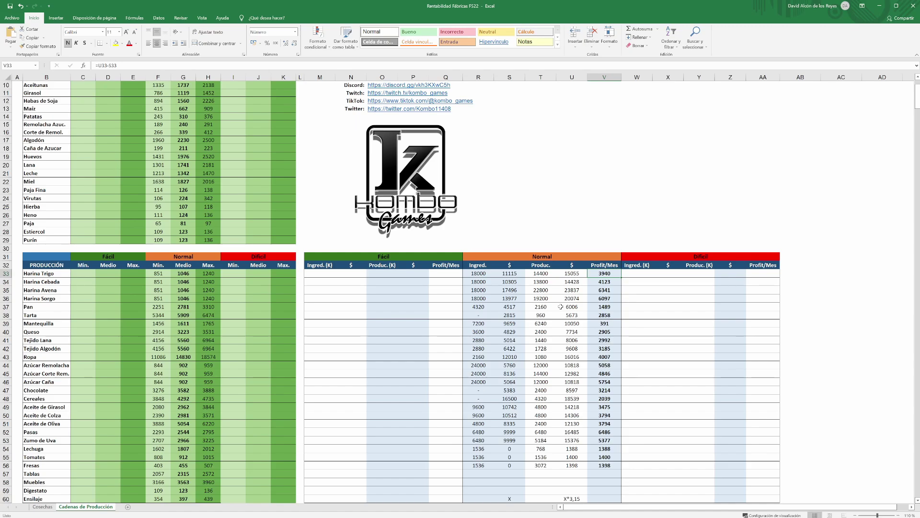
click(638, 297)
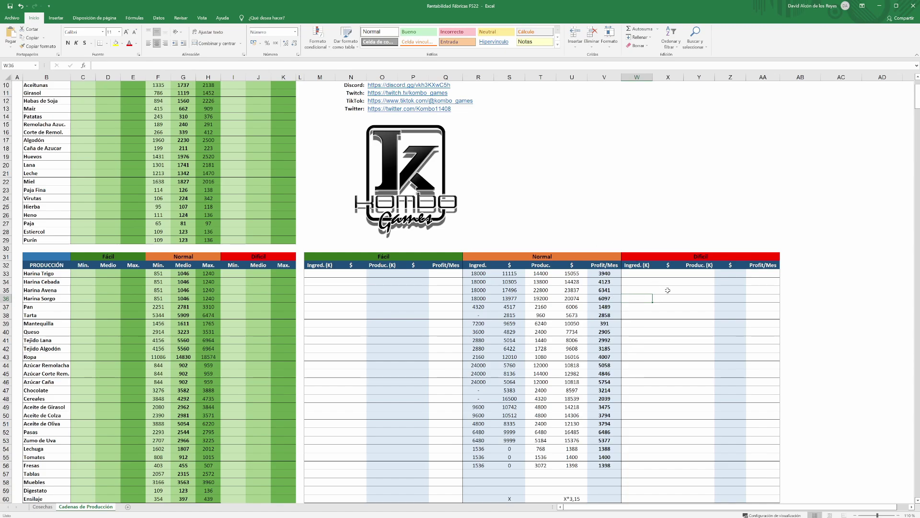
click(629, 308)
click(630, 290)
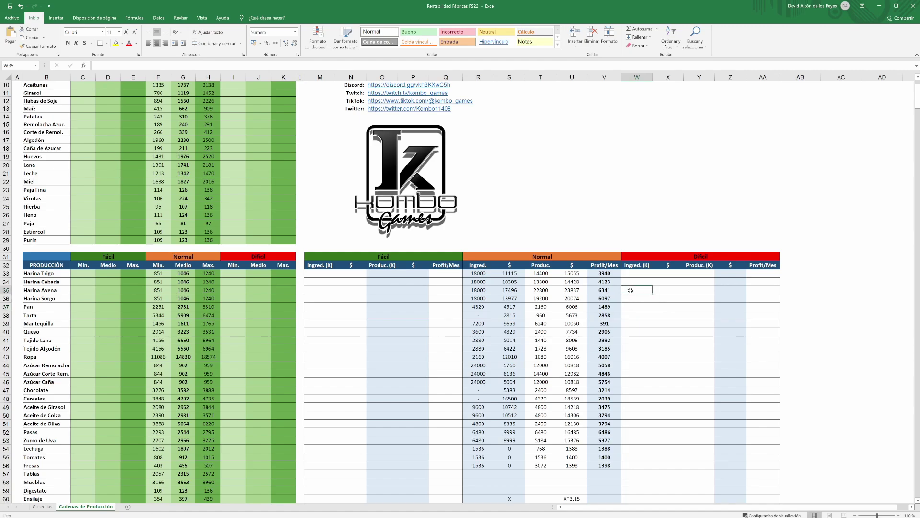
click(630, 299)
scroll(597, 329, down, 1)
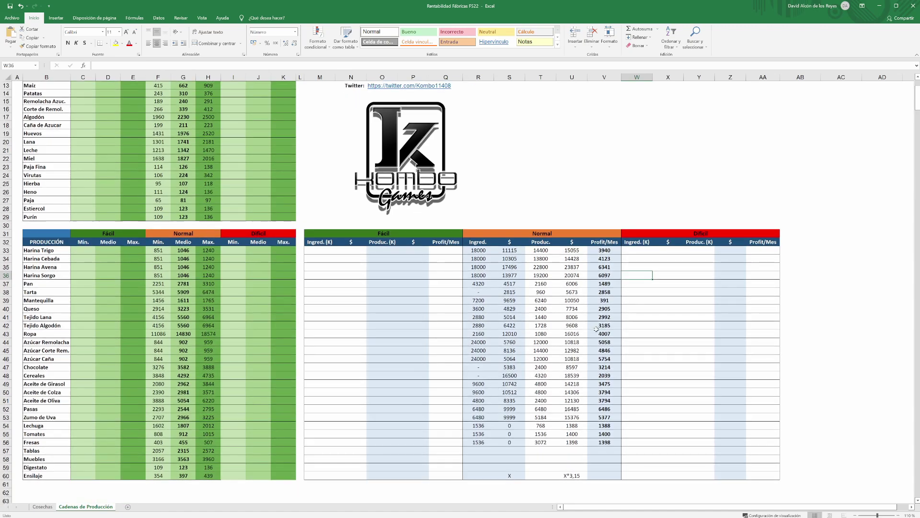
scroll(601, 297, up, 1)
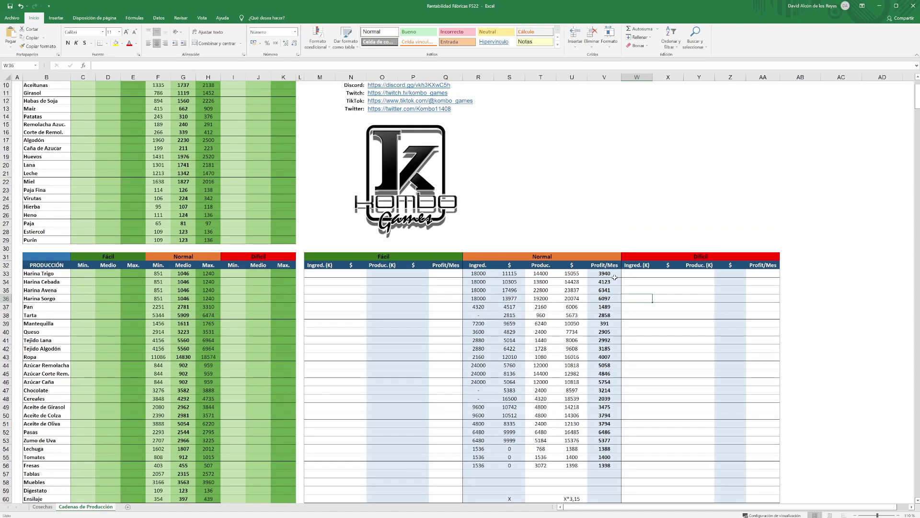
click(637, 348)
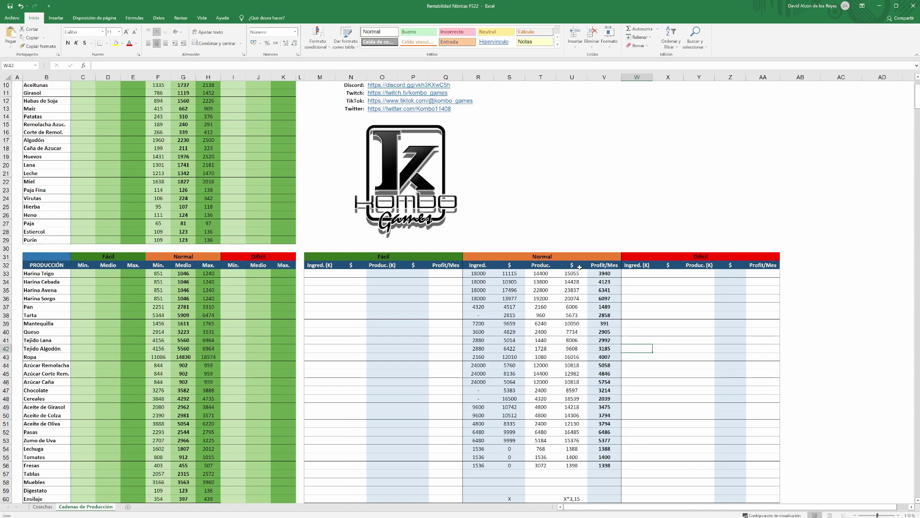
Compare the Normal Profit/Mes of Harina Trigo with those of Tejido Lana, Tejido Algodón and Ropa
click(603, 274)
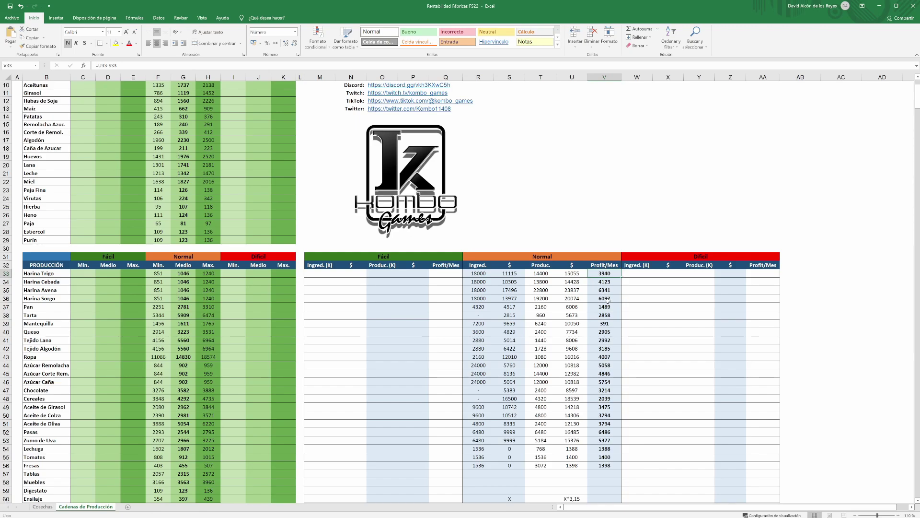
click(612, 349)
click(613, 357)
click(604, 349)
click(603, 340)
click(608, 349)
click(609, 341)
key(Down)
click(610, 340)
click(608, 348)
click(609, 357)
click(612, 348)
click(606, 357)
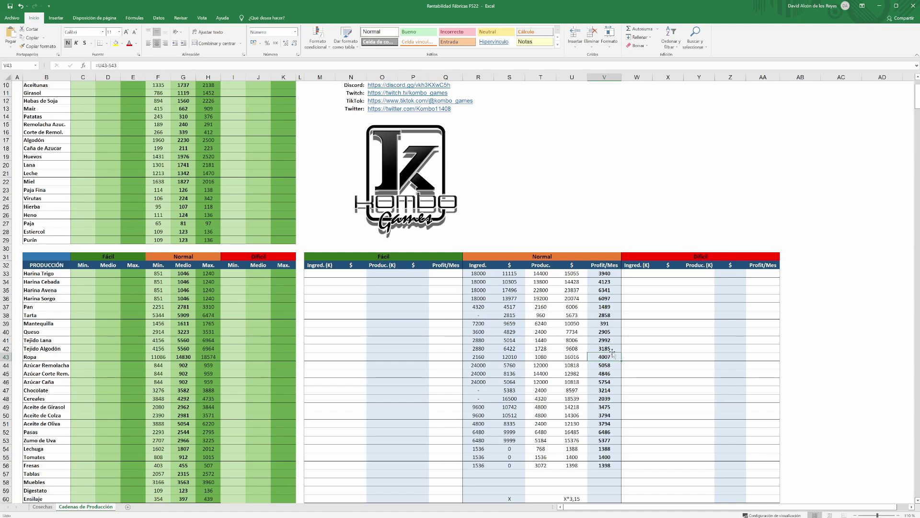
key(Up)
key(Up)
click(610, 357)
click(598, 349)
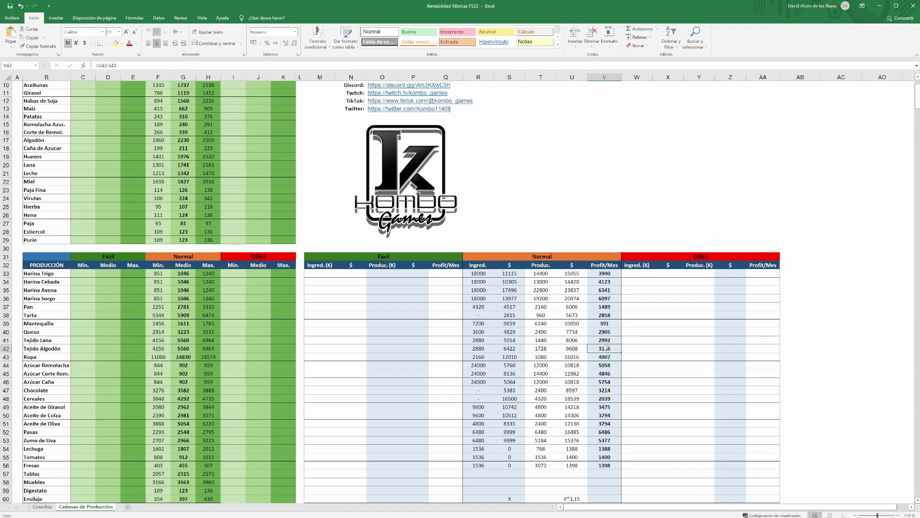
click(606, 356)
click(605, 357)
click(606, 350)
click(606, 357)
click(608, 349)
click(609, 355)
click(613, 350)
Inspect Tarta's Normal ingredient entry and trace the cells referenced by its ingredient cost formula
scroll(621, 378, down, 1)
click(668, 308)
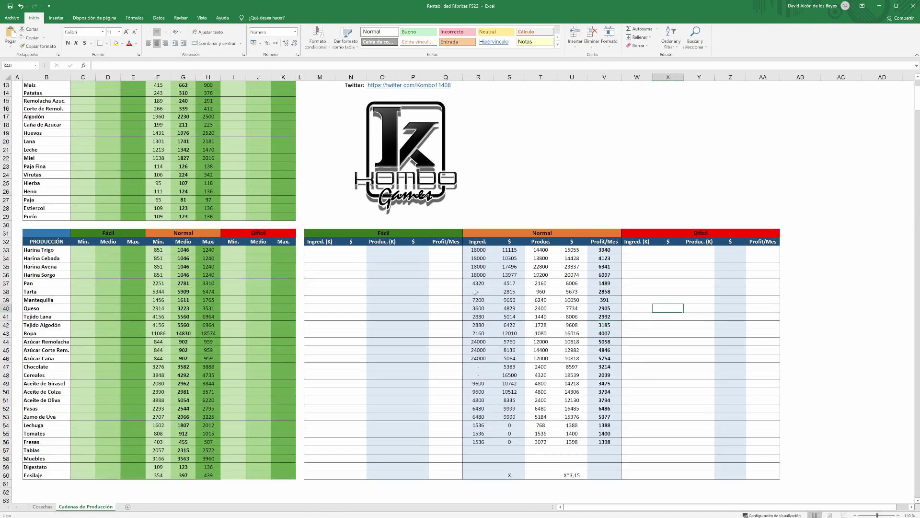
click(478, 290)
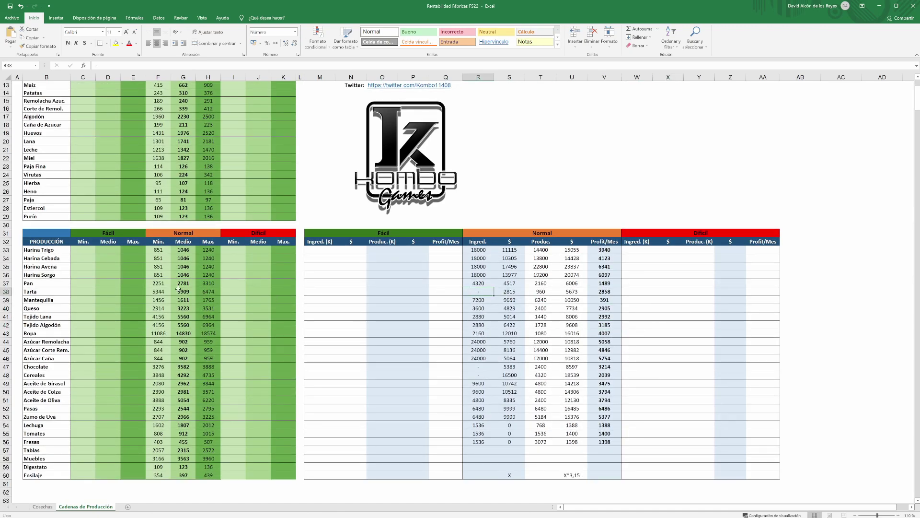
click(508, 292)
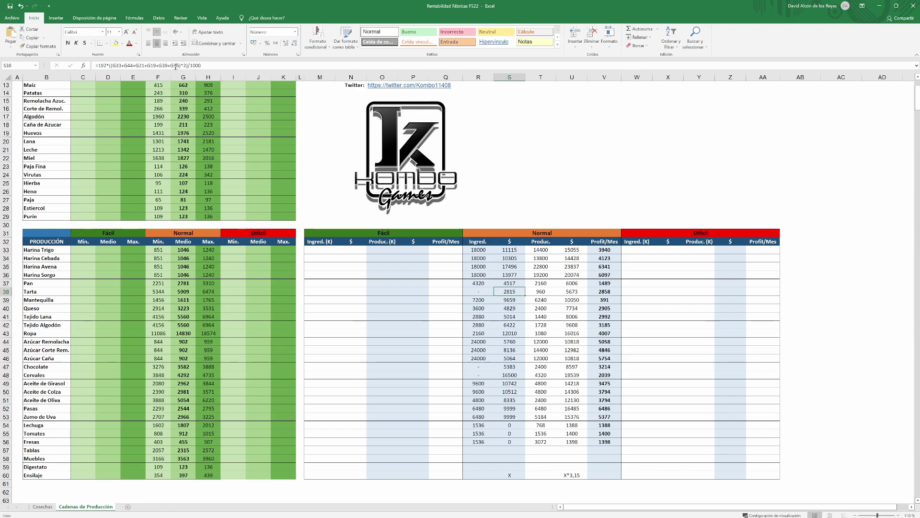
click(175, 66)
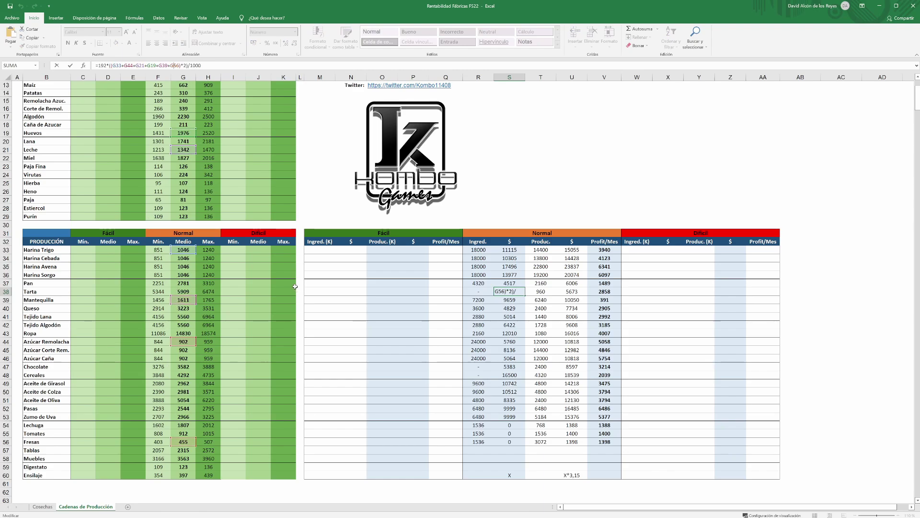
key(Return)
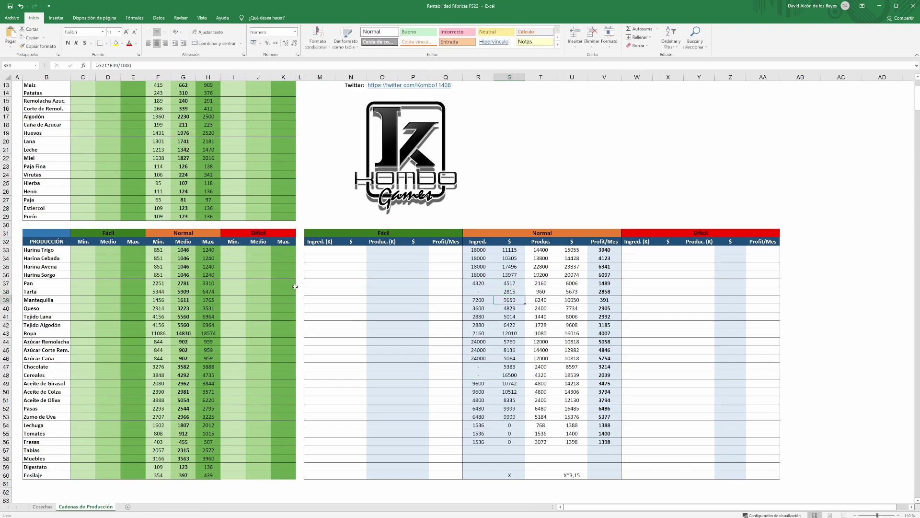
Inspect the Normal ingredient cost formulas of Chocolate and Cereales, and the product value formula of Aceite de Colza
click(516, 365)
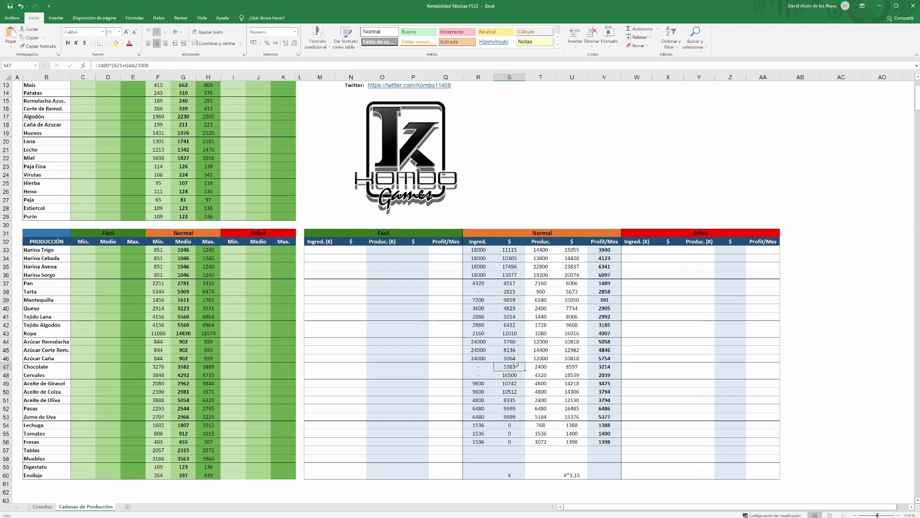
click(517, 376)
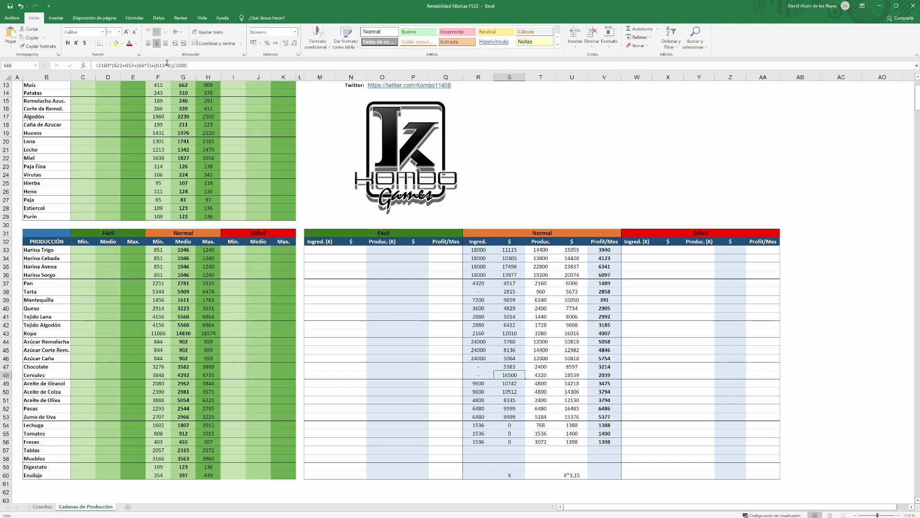
click(563, 391)
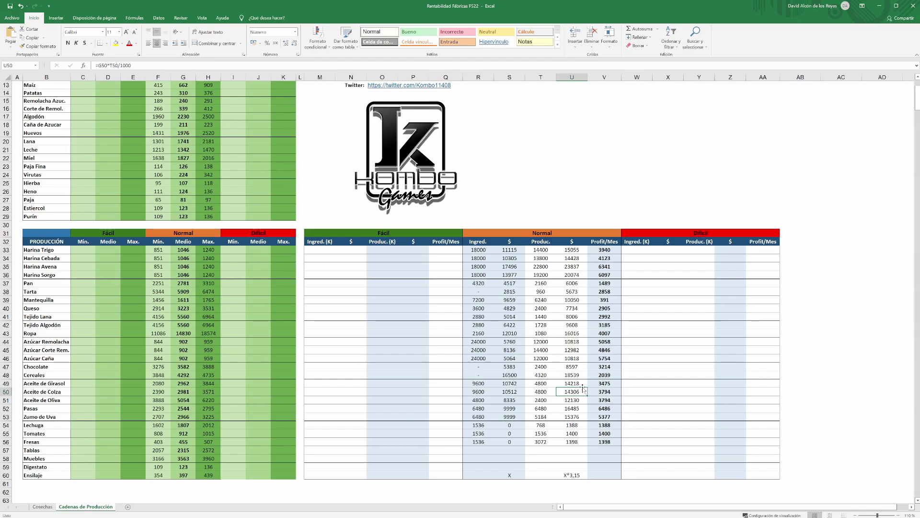
click(647, 353)
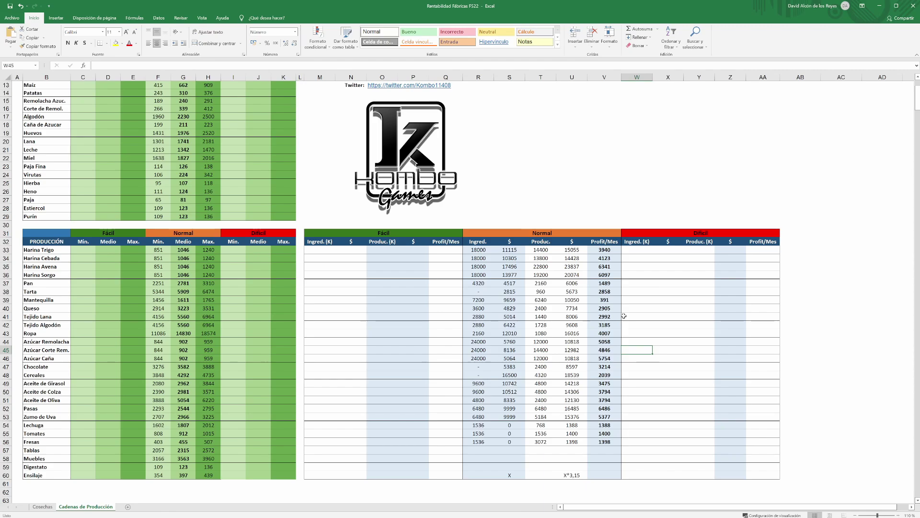
Reveal the hidden text in cells T21:U23 below the ranking list by changing its font colour to black
click(639, 365)
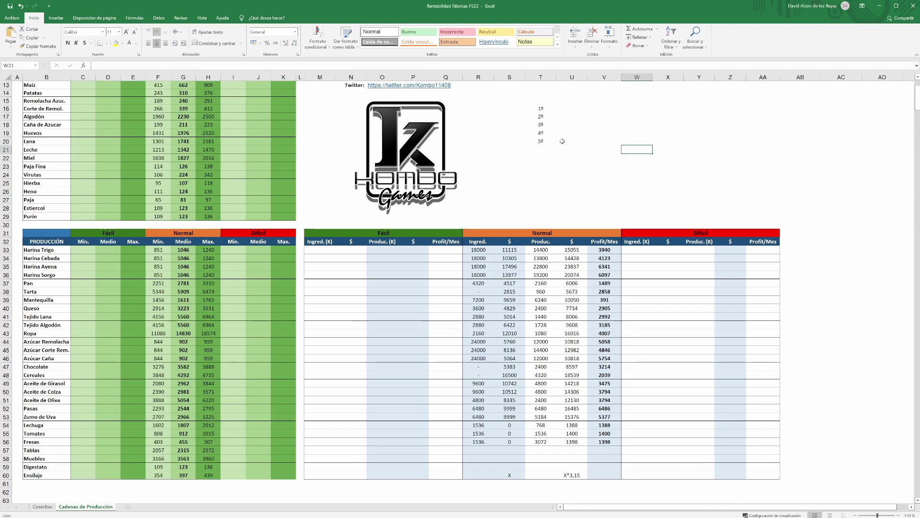
drag(553, 151, 570, 166)
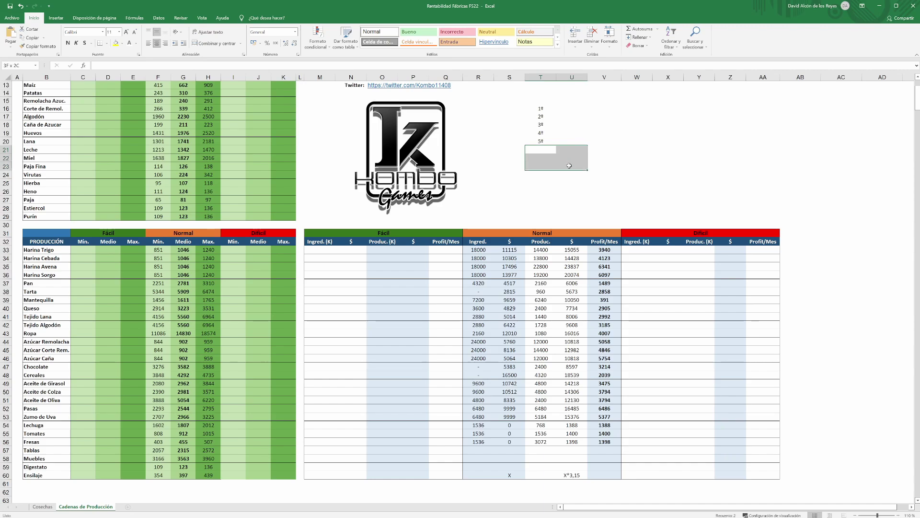
click(137, 46)
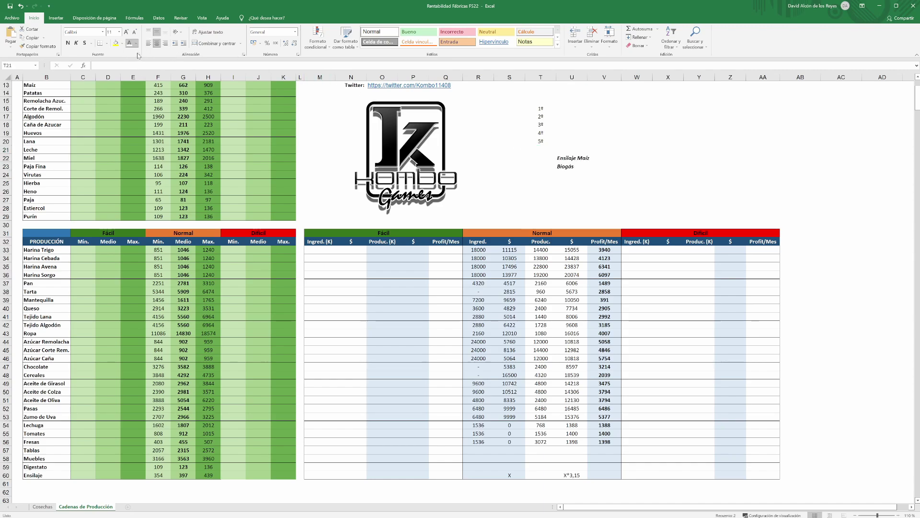
click(632, 162)
click(668, 166)
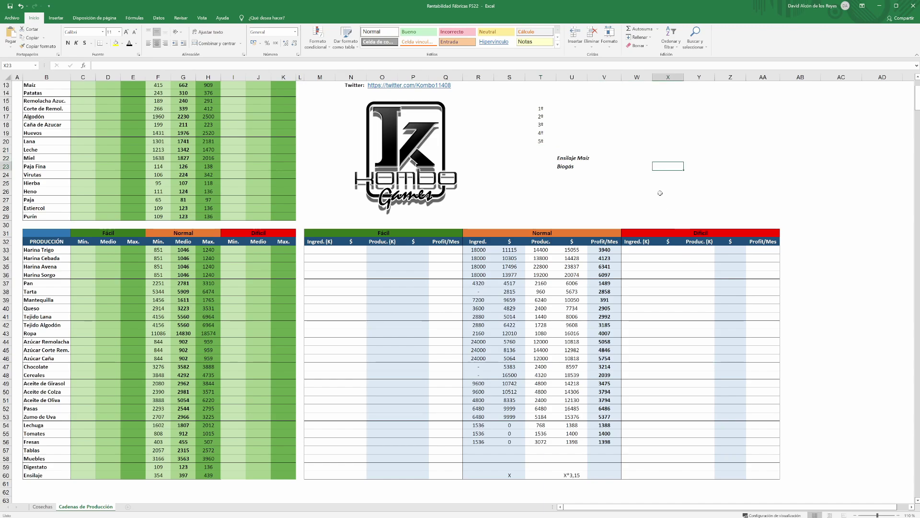
Review the Ensilaje Maíz entry under the ranking and compare the Ensilaje row's Normal ingredient cost and product value entries
click(576, 173)
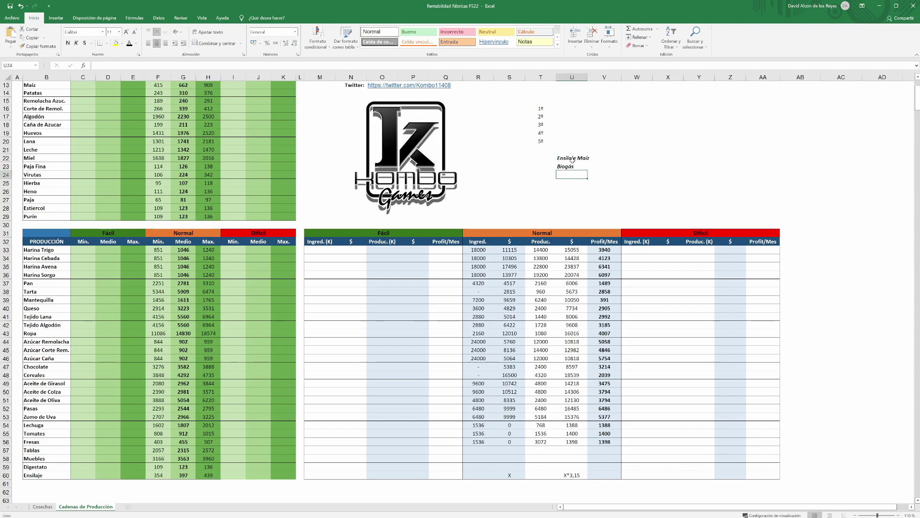
click(572, 159)
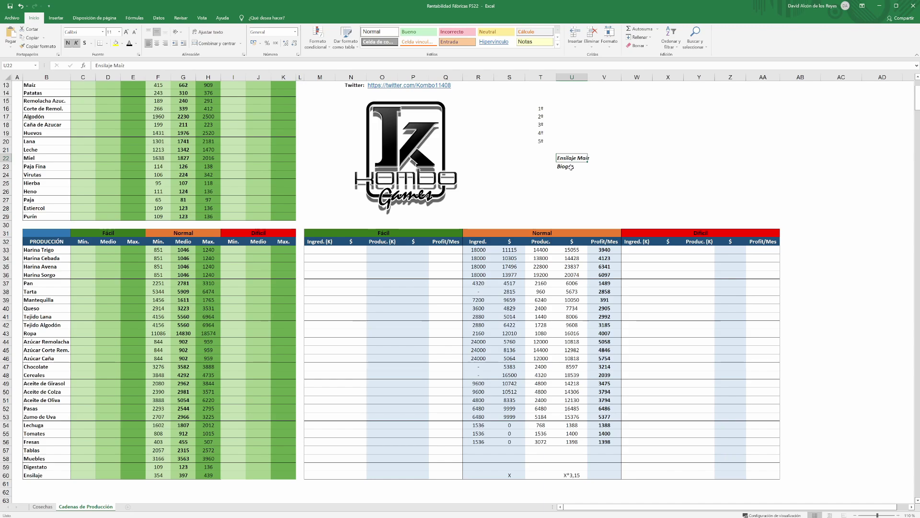
click(571, 174)
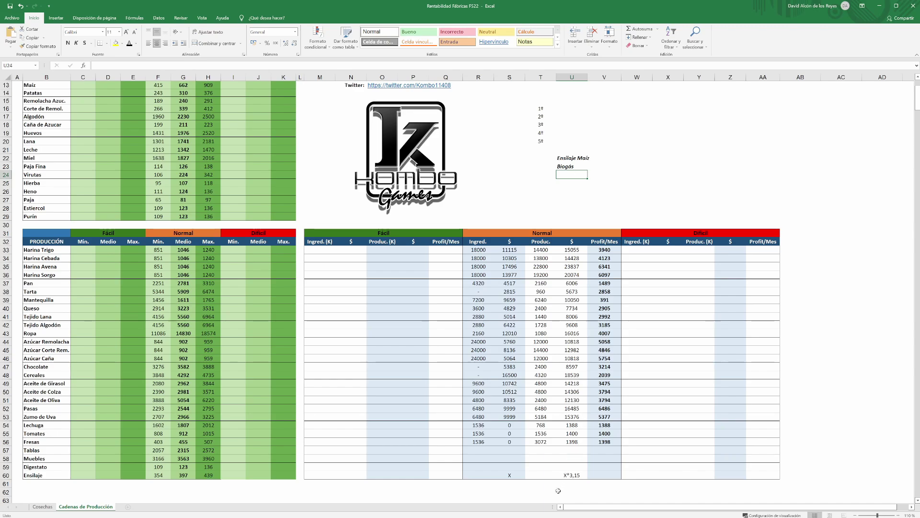
click(511, 476)
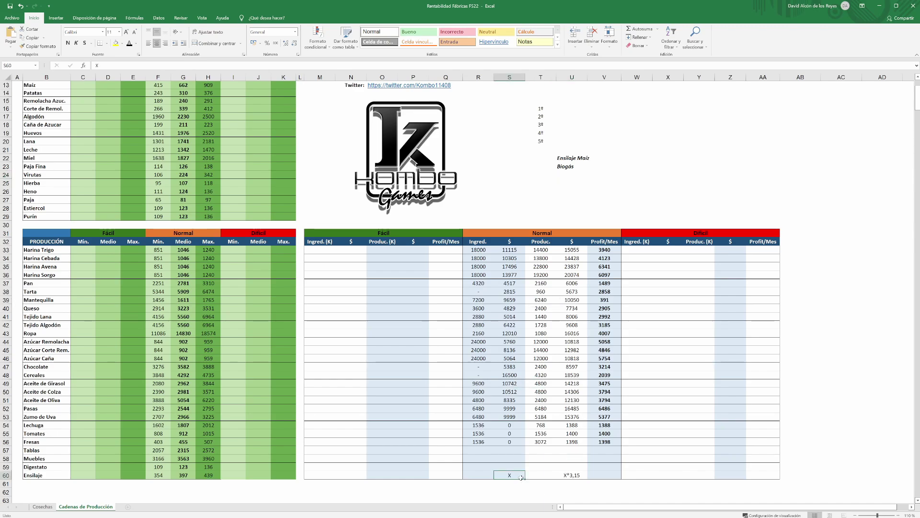
click(570, 476)
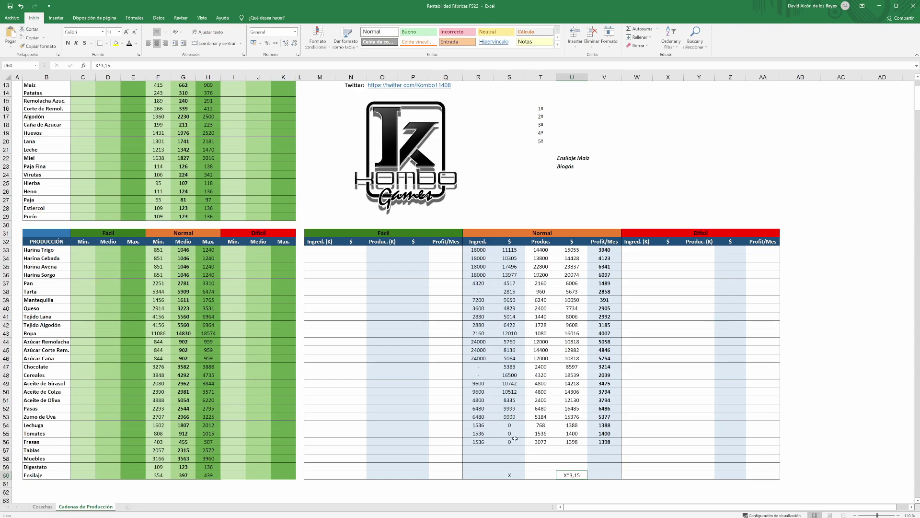
click(512, 475)
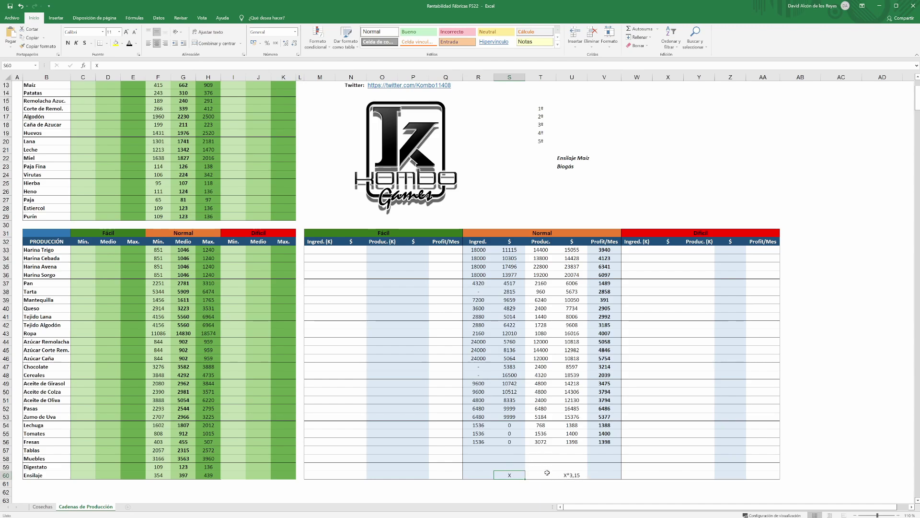
click(604, 184)
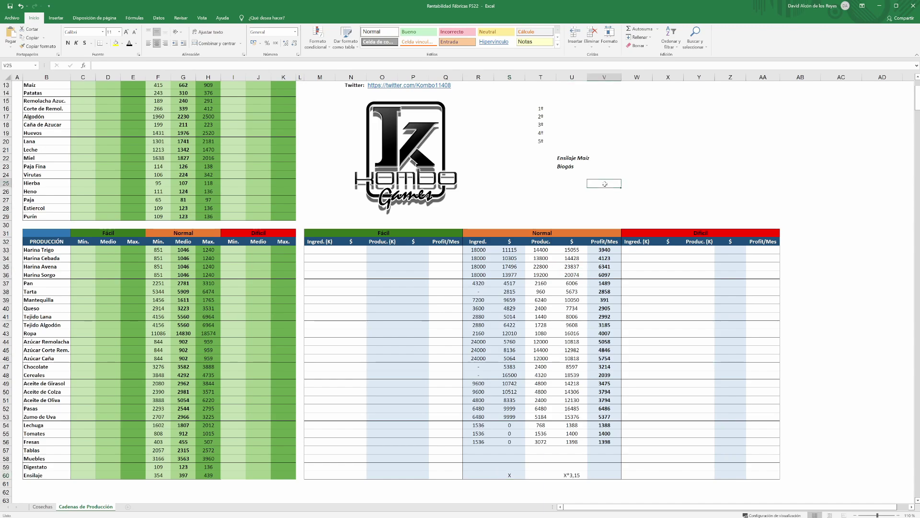
double_click(605, 184)
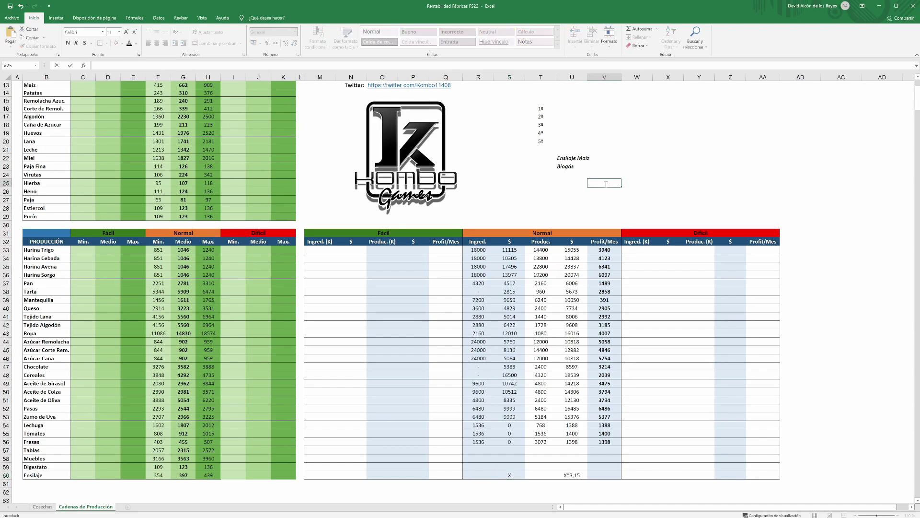
key(Return)
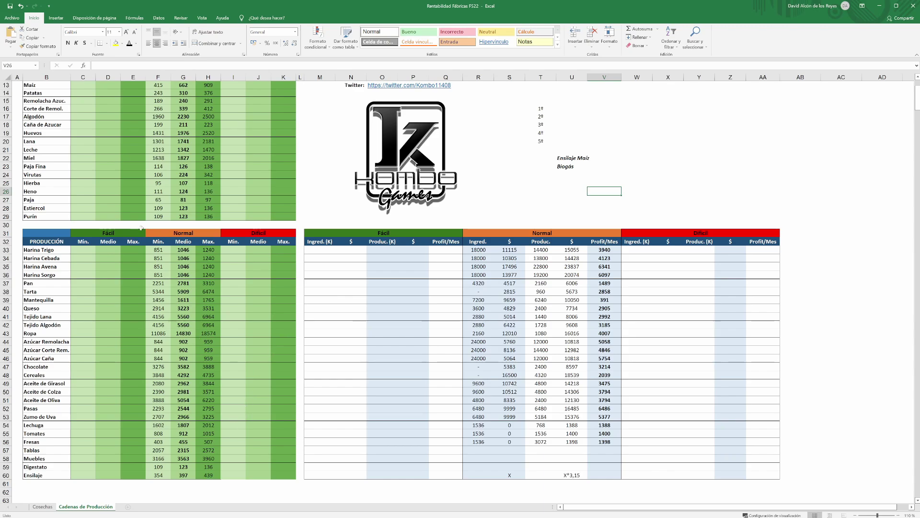
Check the Cosecha/Ha litres of Paja Fina (Maíz) on the Cosechas sheet and return to Cadenas de Producción
click(43, 507)
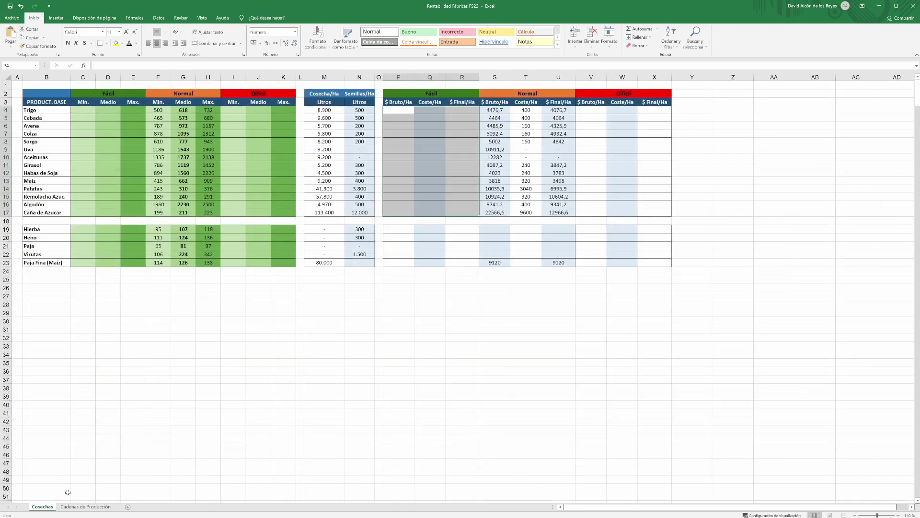
click(331, 262)
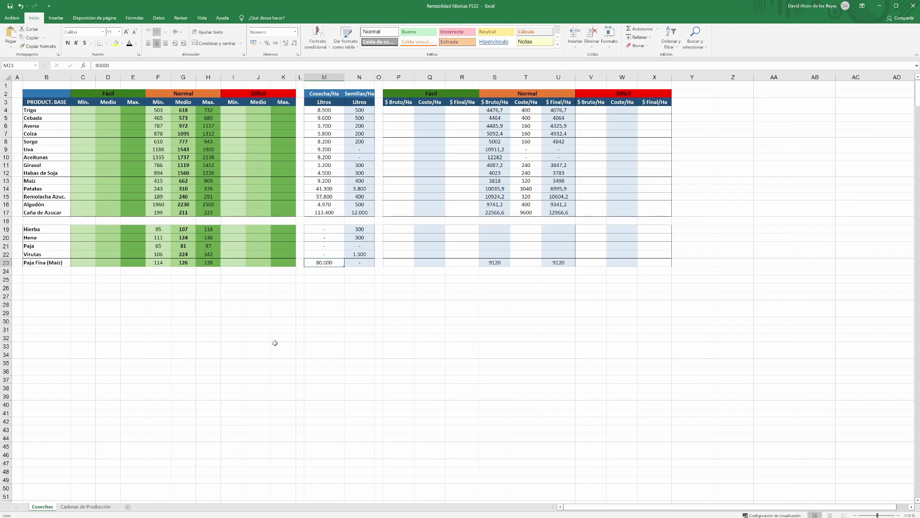
click(92, 507)
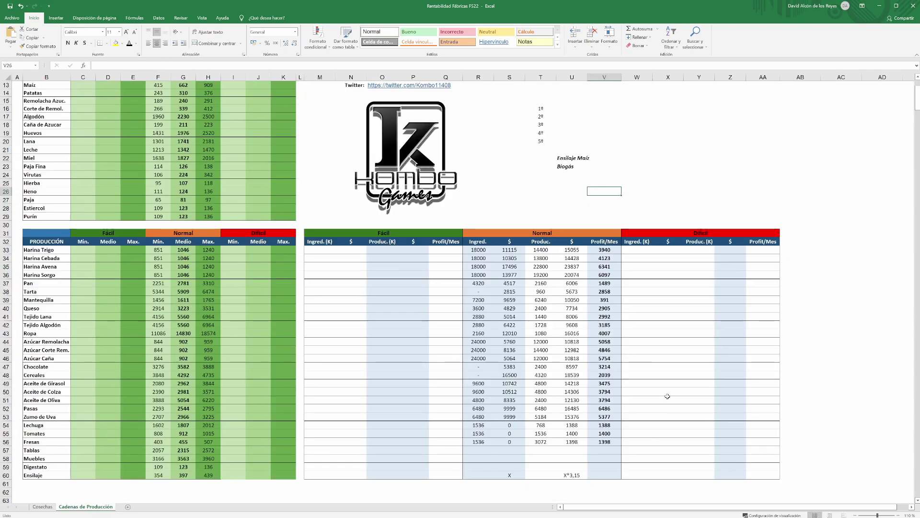
Reveal the hidden fifth-place ranking entry in cell U20 by changing its font colour to black
click(656, 309)
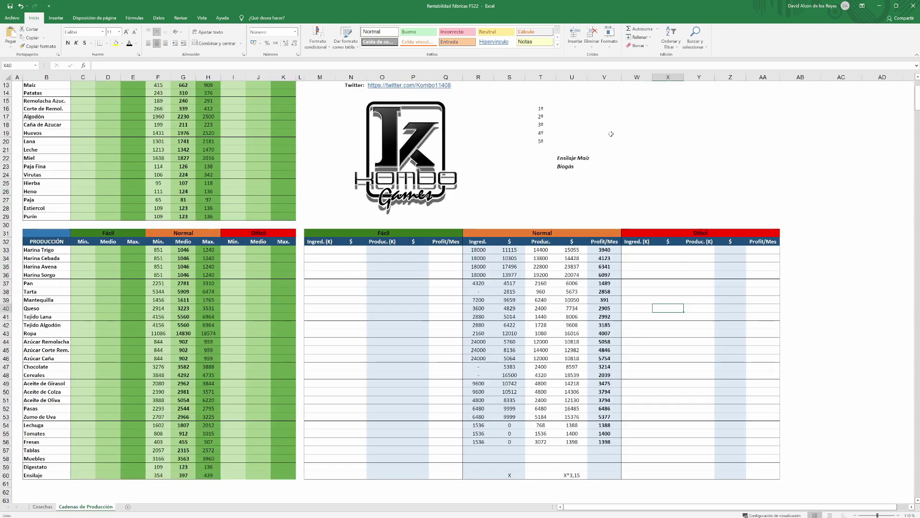
click(555, 142)
click(565, 141)
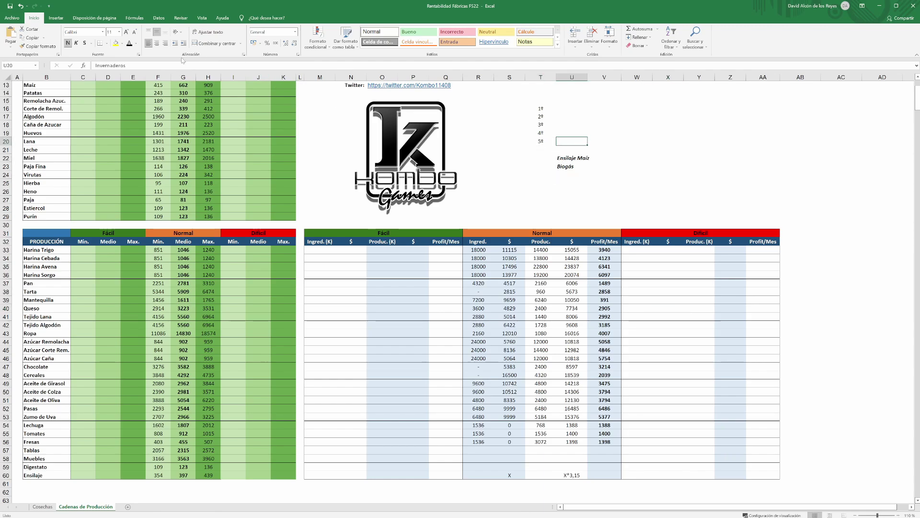
click(130, 44)
click(515, 192)
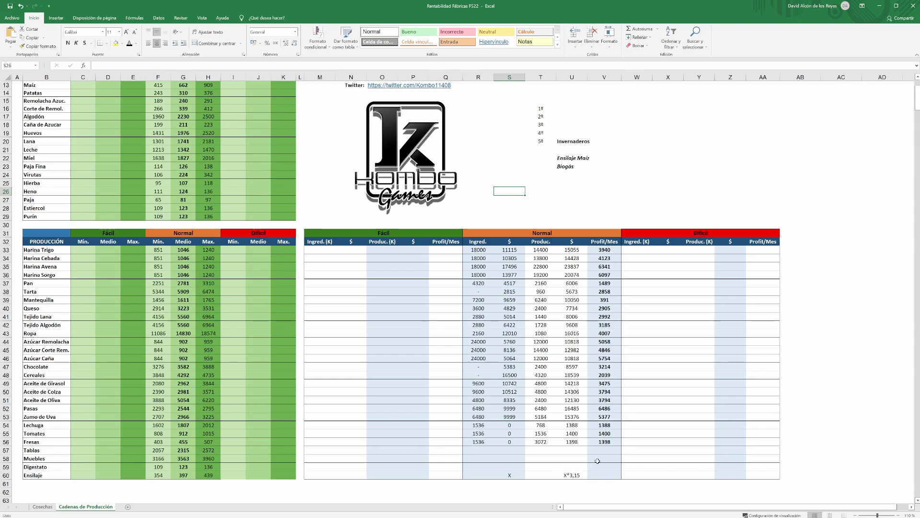
Review the Normal monthly profits and ingredient costs of the greenhouse products Lechuga, Tomates and Fresas
drag(603, 425, 605, 443)
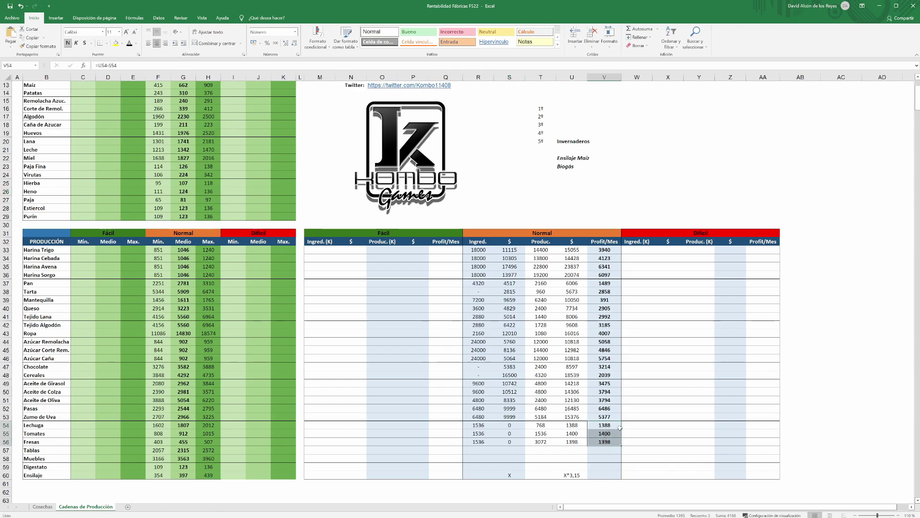
key(Right)
key(Up)
key(Up)
key(Up)
drag(607, 425, 606, 442)
click(632, 424)
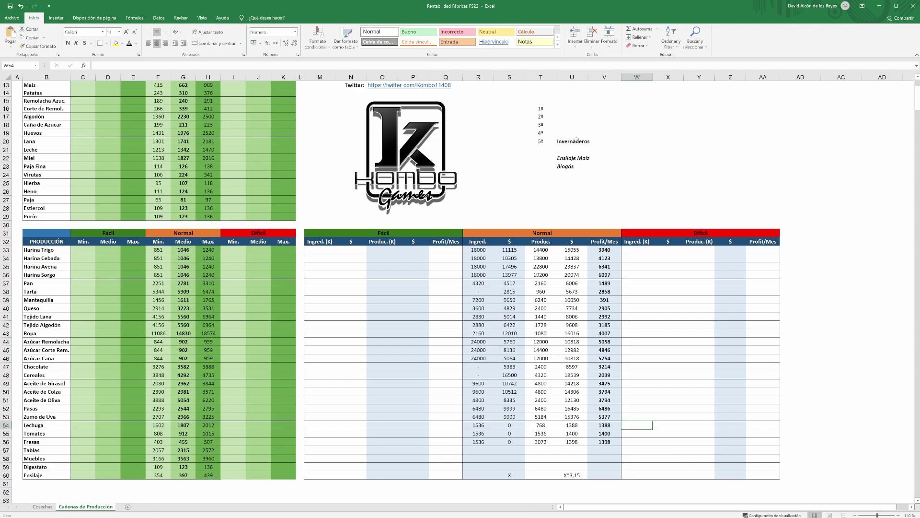
drag(517, 425, 516, 443)
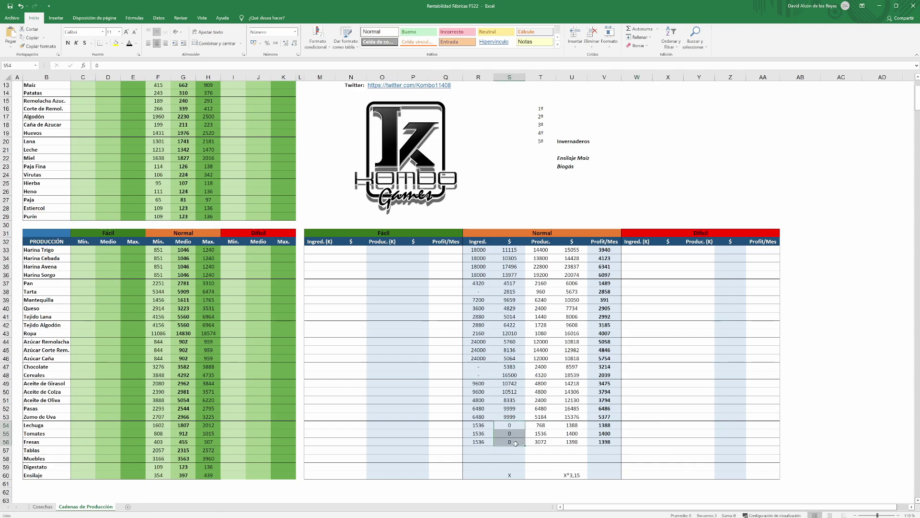
click(693, 382)
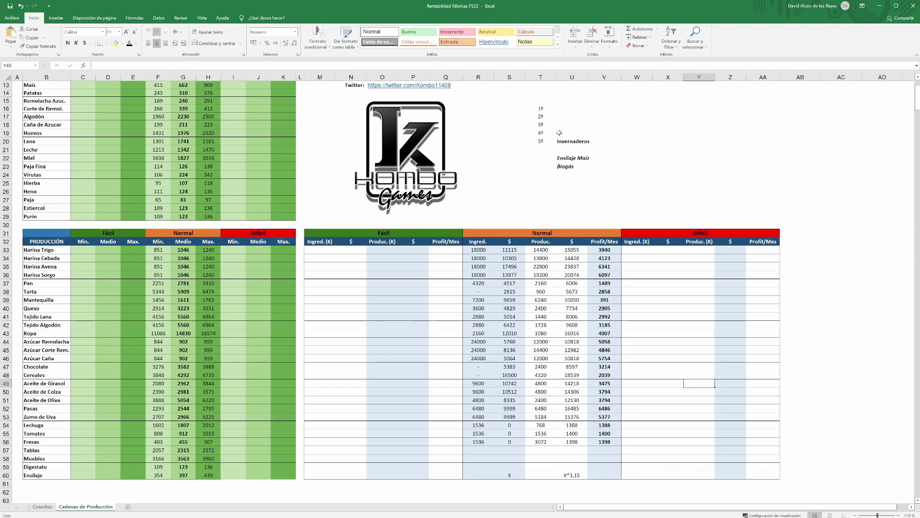
click(578, 142)
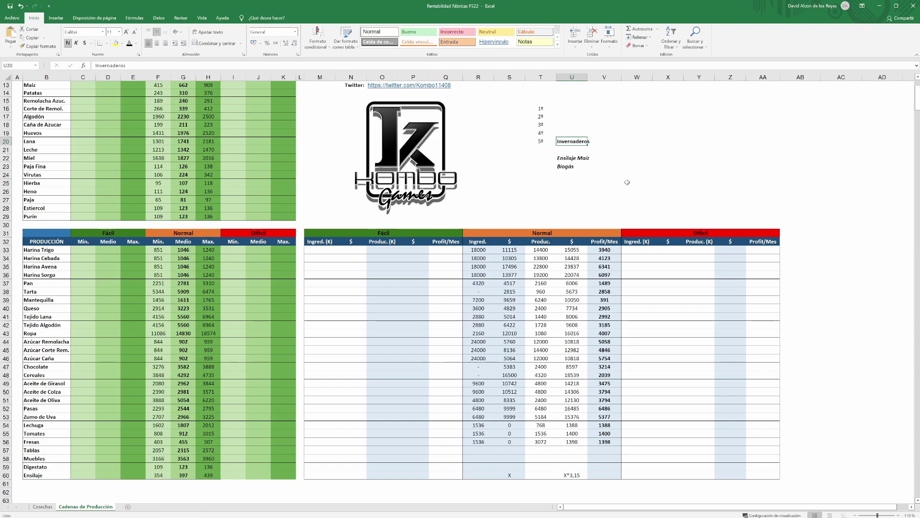
click(582, 149)
click(581, 142)
double_click(581, 141)
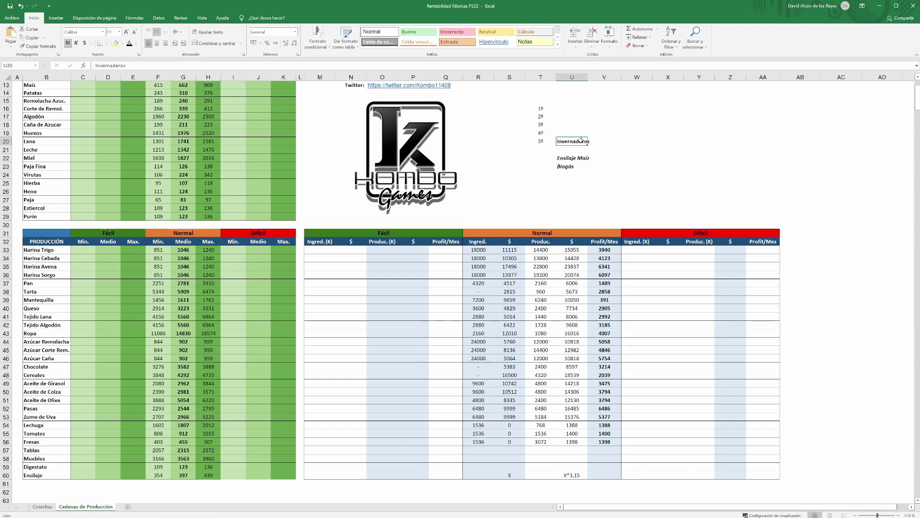
click(592, 149)
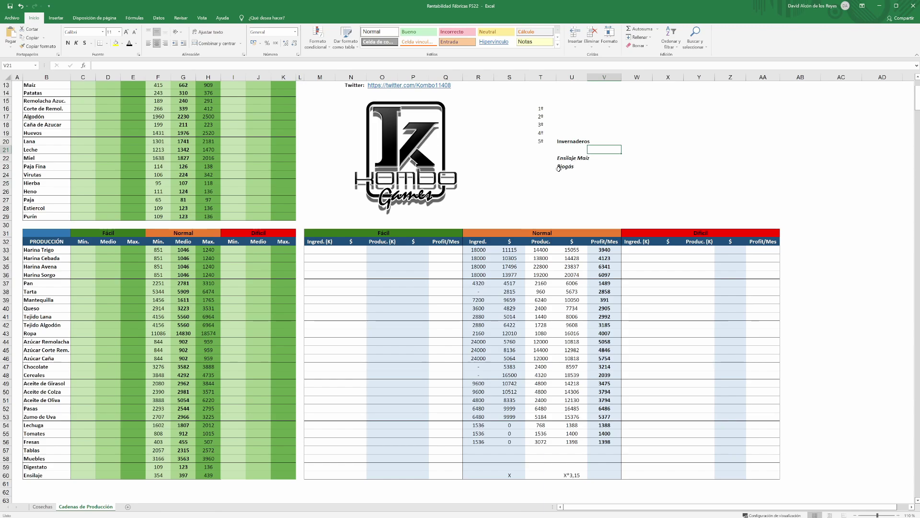
Reveal the hidden fourth-place ranking entry in cell U19 by changing its font colour to black
click(565, 133)
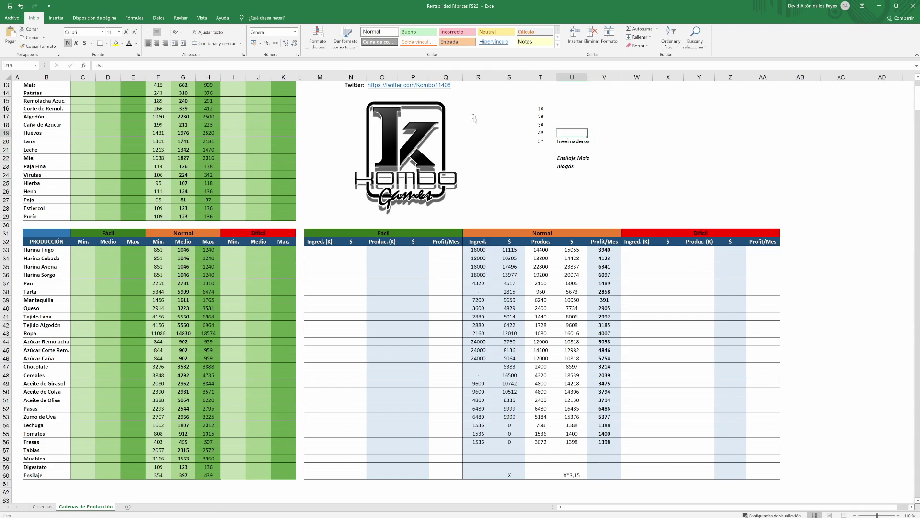
click(130, 43)
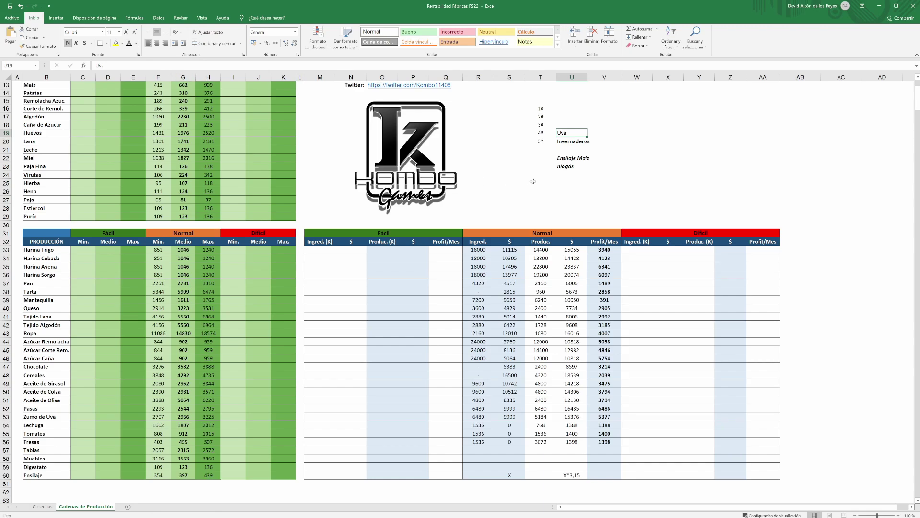
click(551, 183)
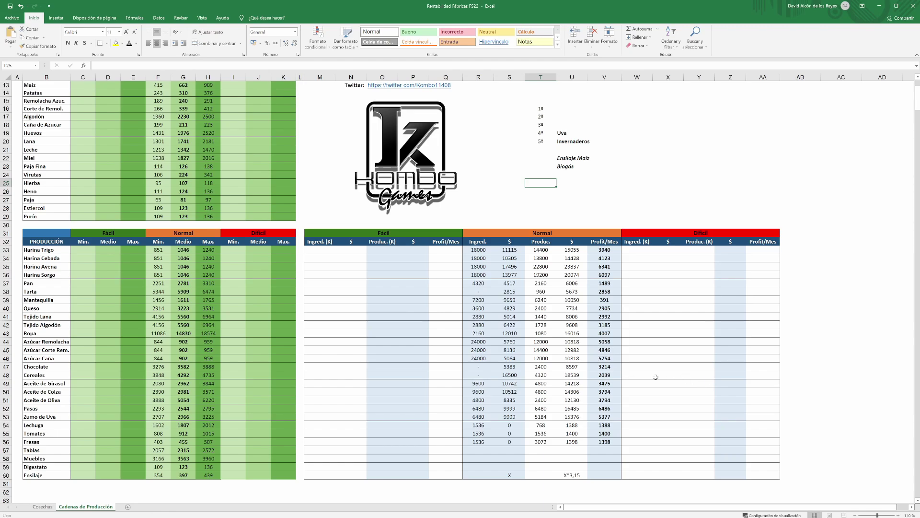
Review the Normal monthly profits of Pasas and Zumo de Uva
click(605, 405)
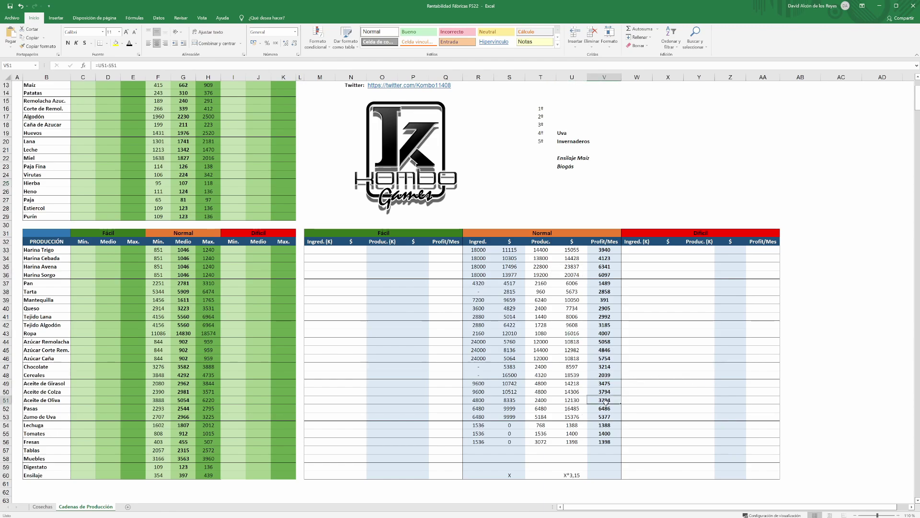
drag(602, 407, 606, 416)
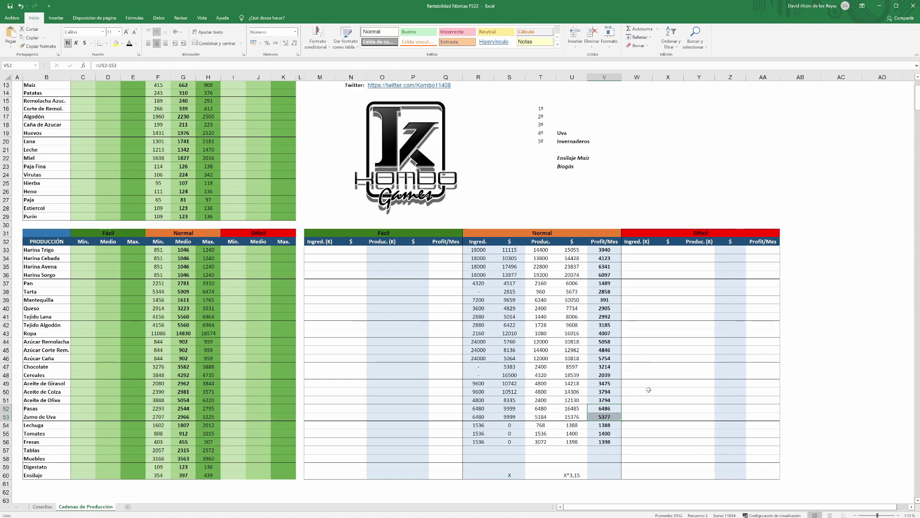
click(650, 394)
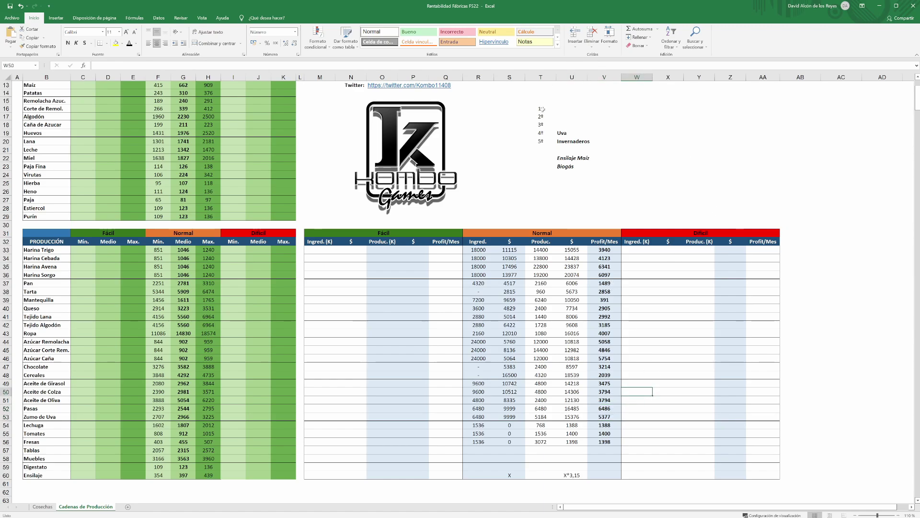
Reveal the third-place ranking entry in U18 with black font and review the Normal monthly profits of the three Azúcar productions
click(558, 125)
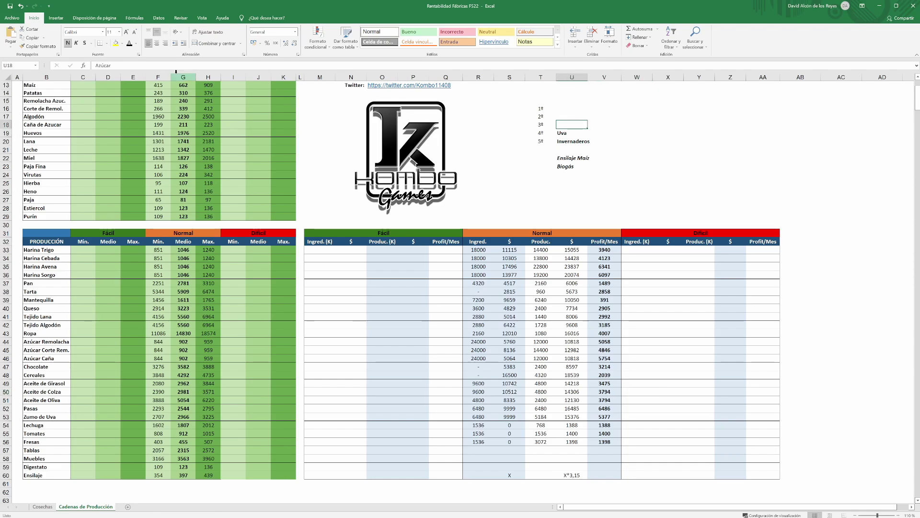
click(129, 44)
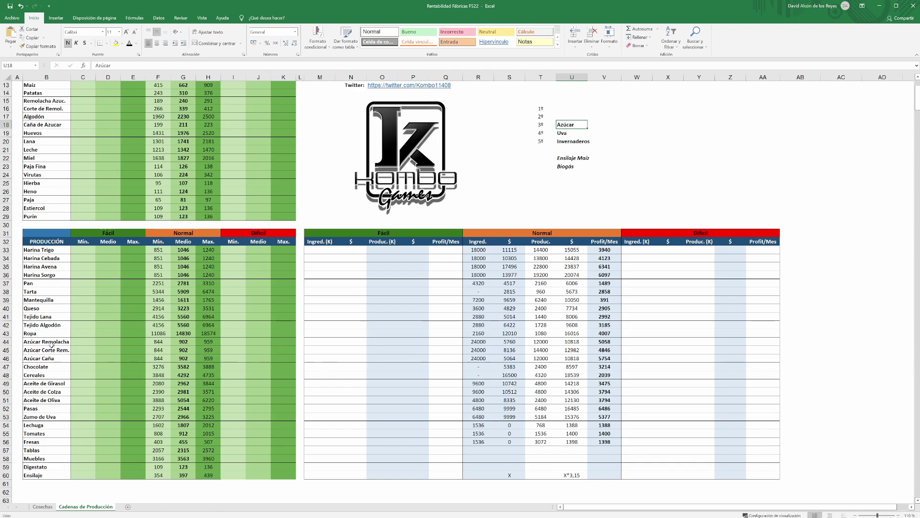
drag(51, 342, 57, 358)
click(387, 343)
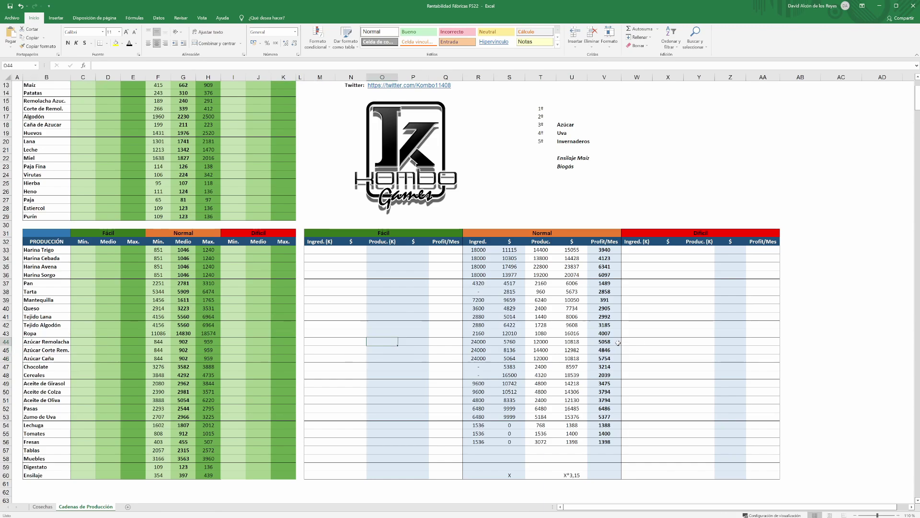
drag(607, 340, 606, 359)
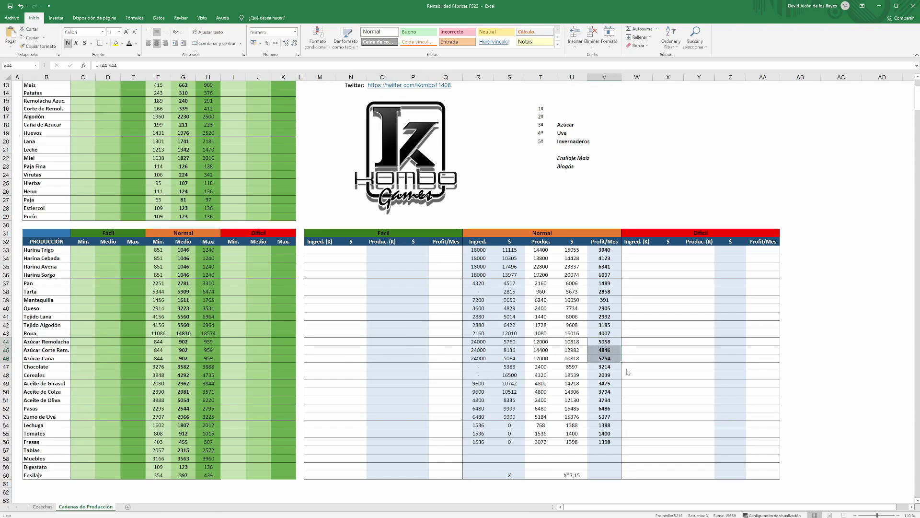
click(45, 359)
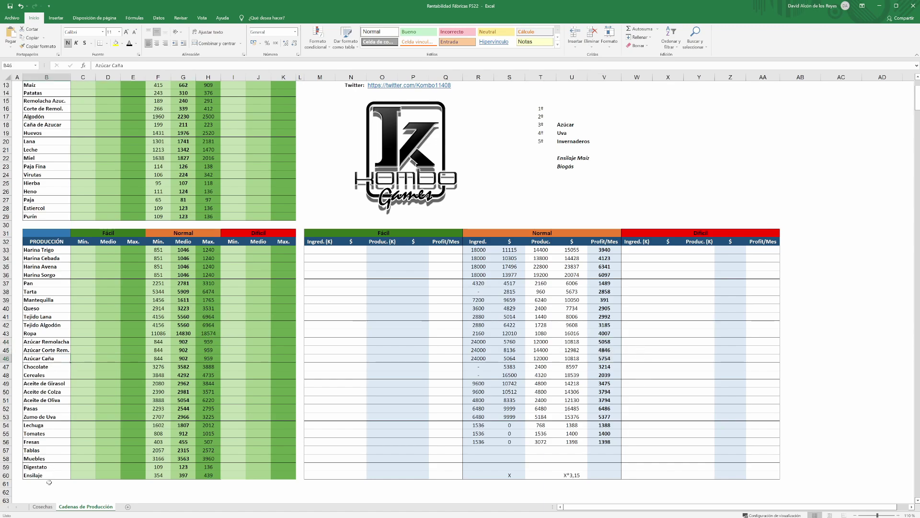
Check the Normal final profit per hectare of Caña de Azúcar on the Cosechas sheet and return to Cadenas de Producción
click(42, 507)
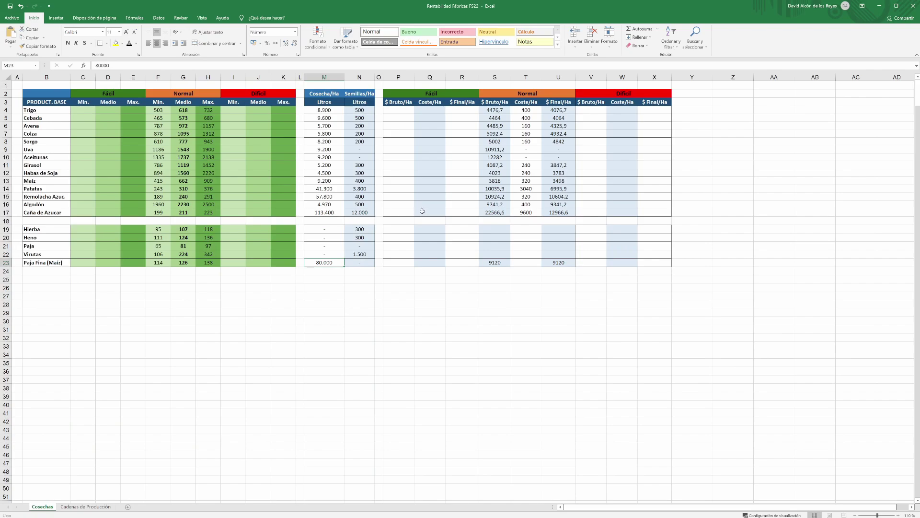
click(530, 227)
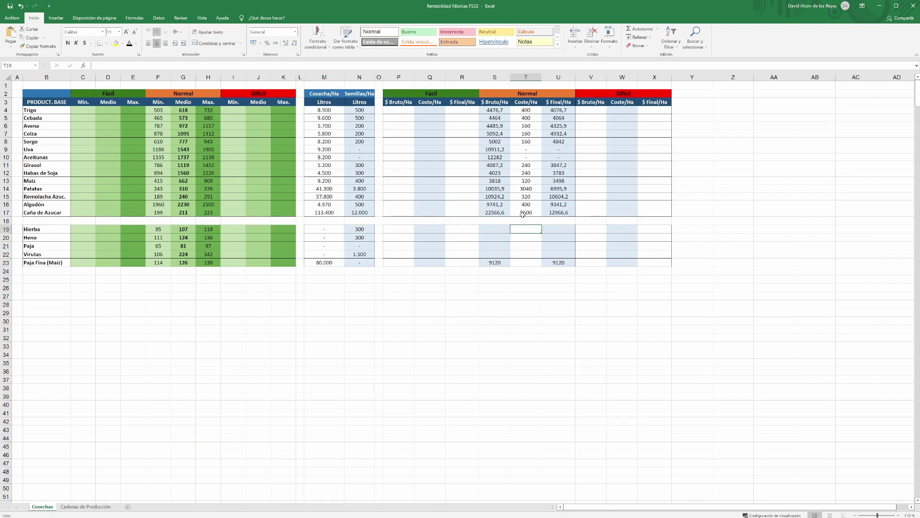
click(555, 214)
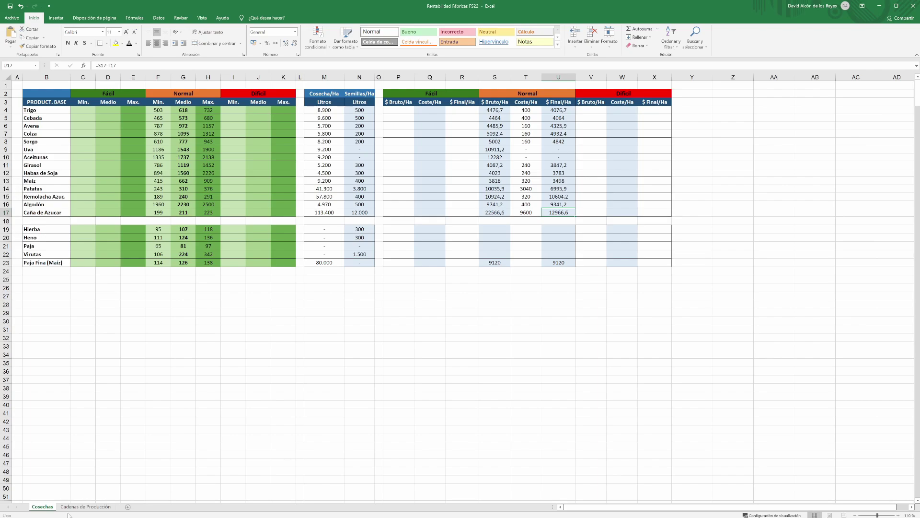
click(86, 506)
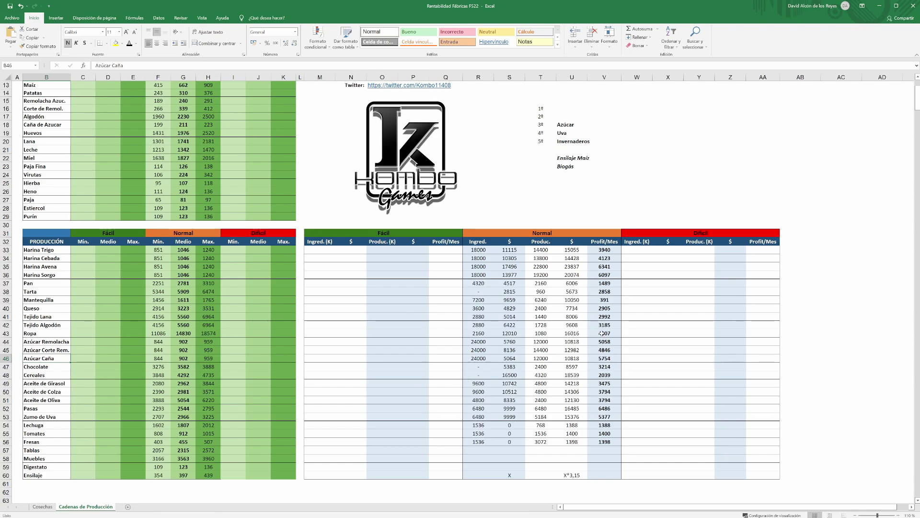
click(633, 349)
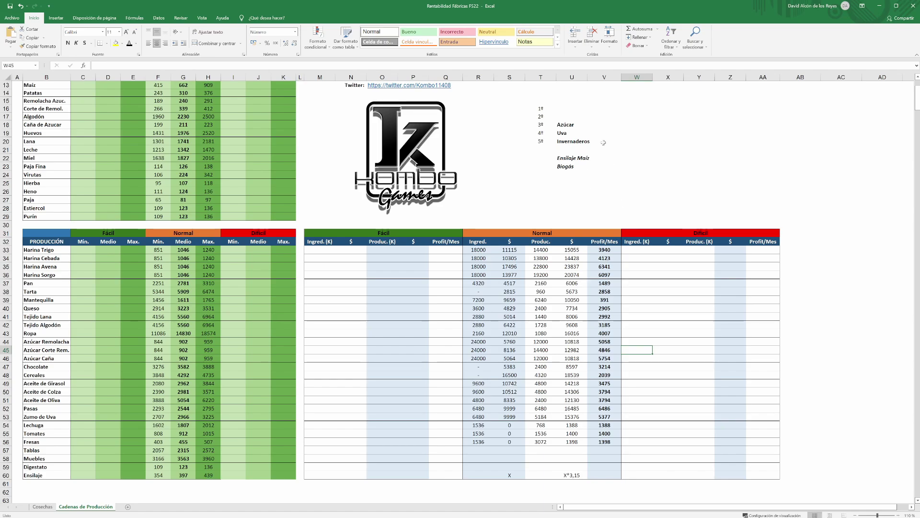
Reveal the hidden second-place ranking entry in cell U17 by changing its font colour to black
click(558, 116)
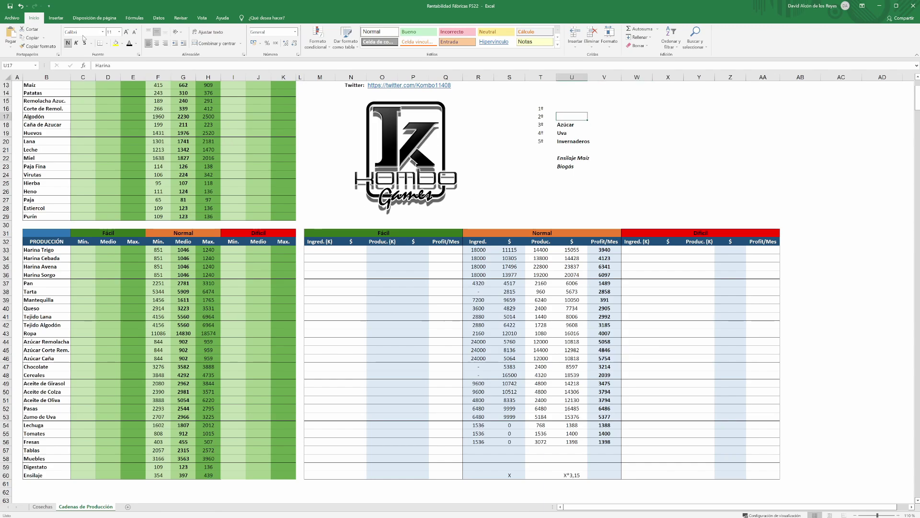
text(Harina)
click(570, 308)
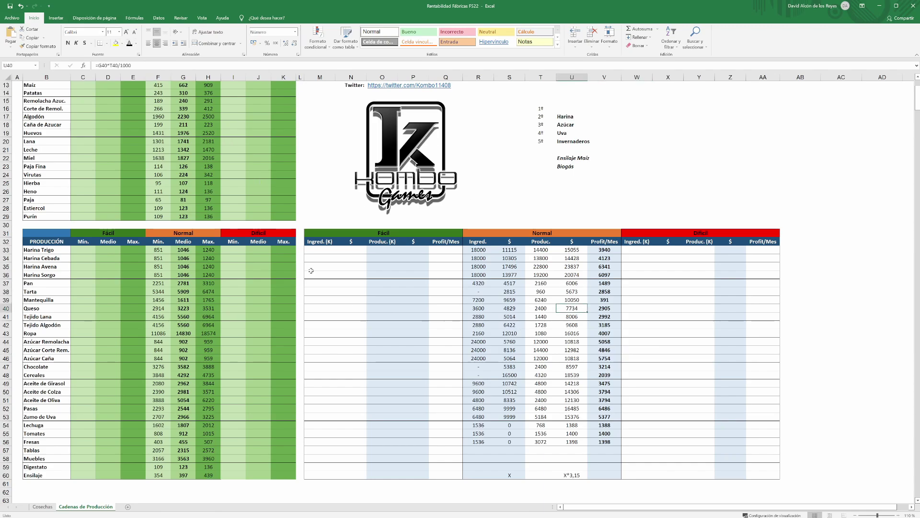
Review the Normal monthly profits of the Harina productions, including Cebada, Avena and Sorgo
click(594, 273)
key(Up)
key(Up)
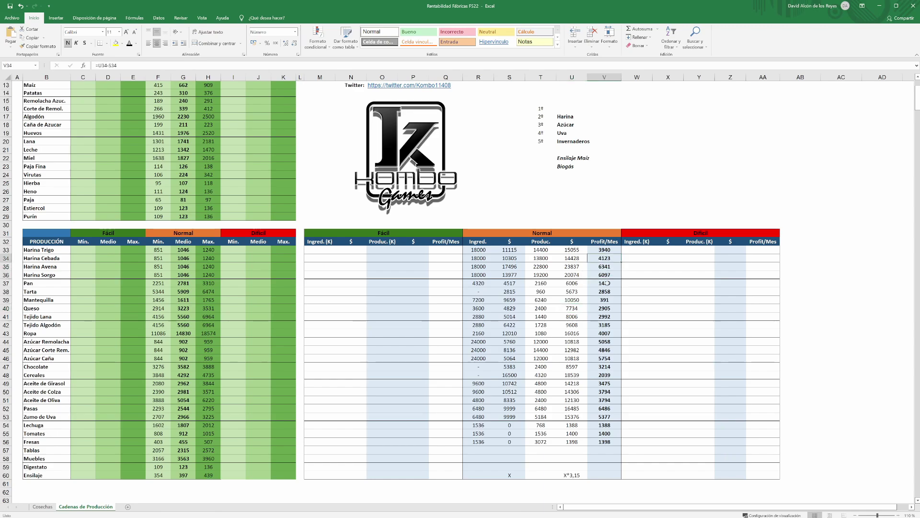
click(604, 267)
click(604, 275)
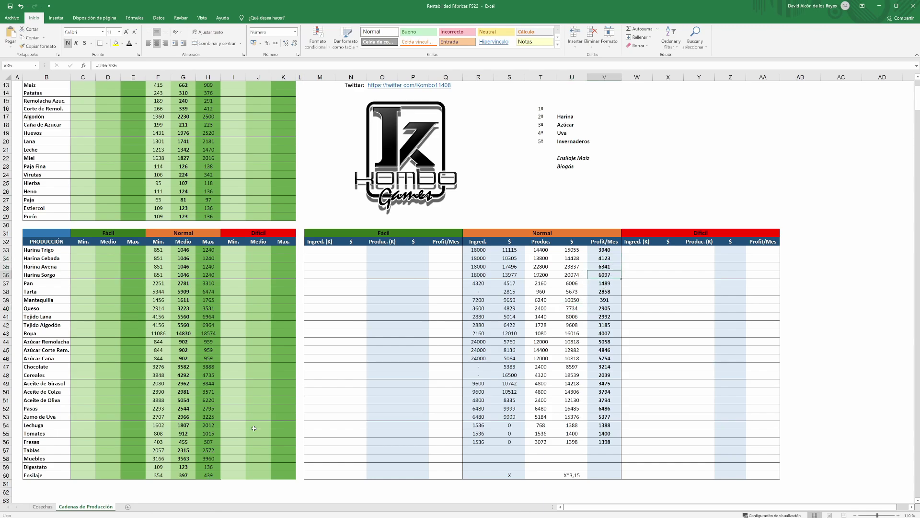
Consult the crop yield and profit figures on the Cosechas sheet and return to Cadenas de Producción
click(42, 507)
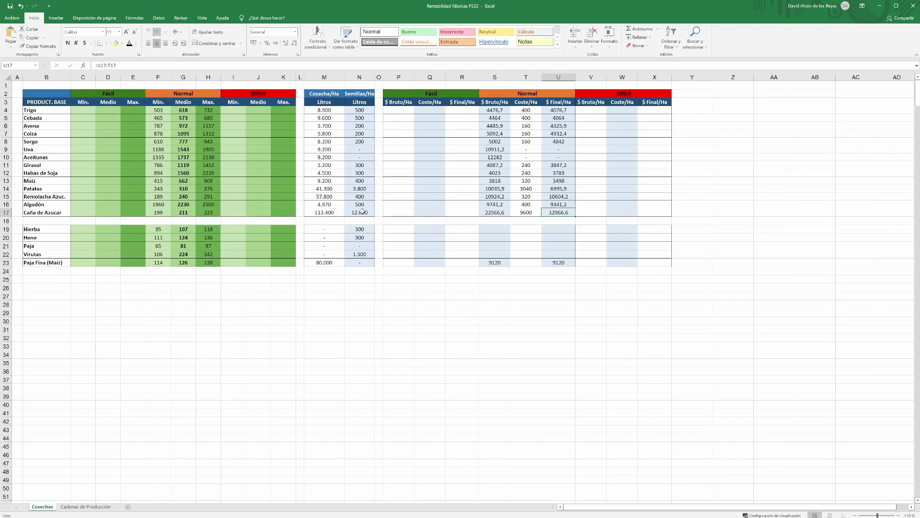
click(76, 506)
click(639, 280)
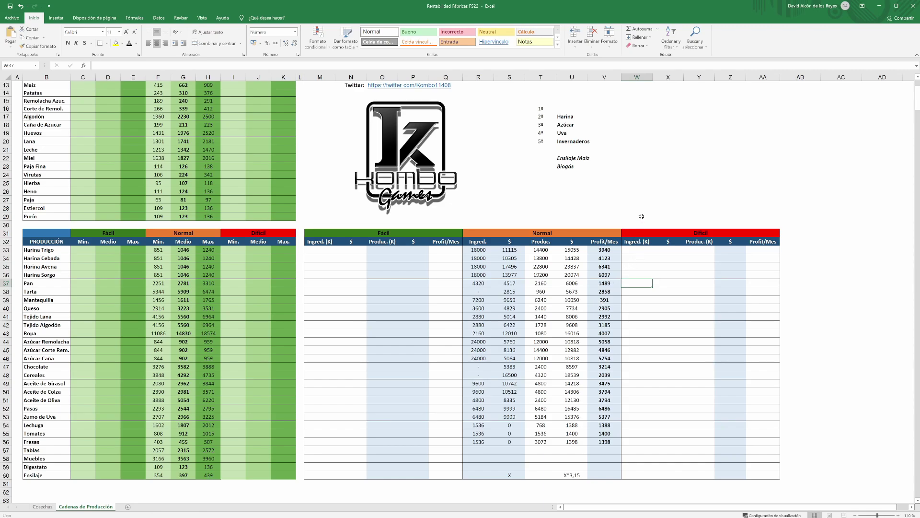
Reveal the first-place ranking entry in U16 by changing its font colour to black and check Ropa's Normal monthly profit
click(570, 108)
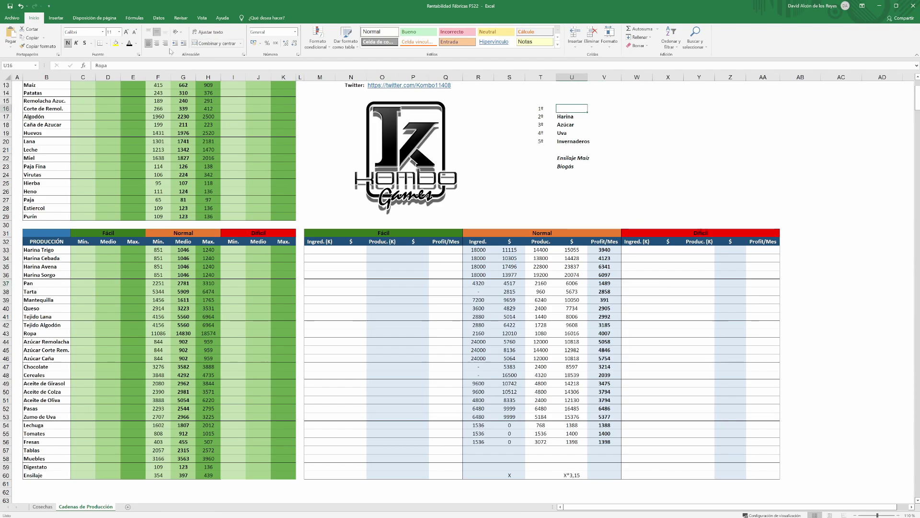
click(129, 43)
click(509, 200)
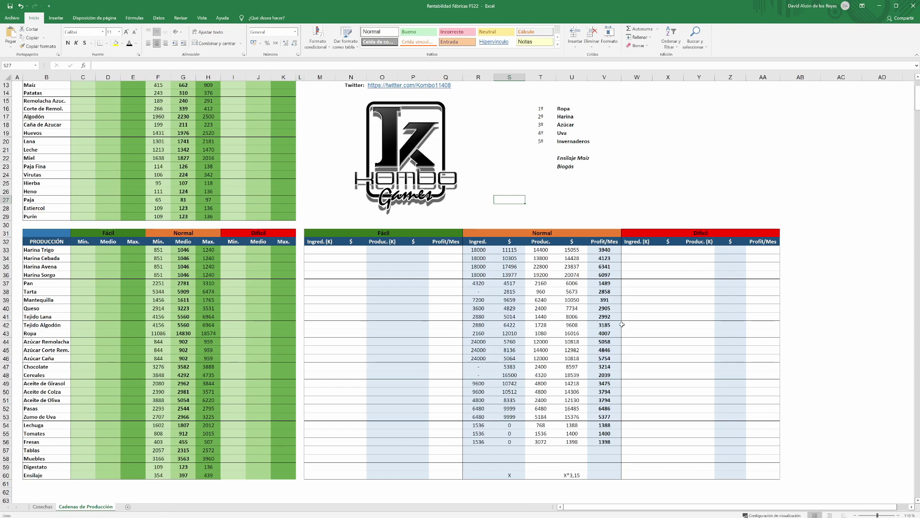
click(614, 332)
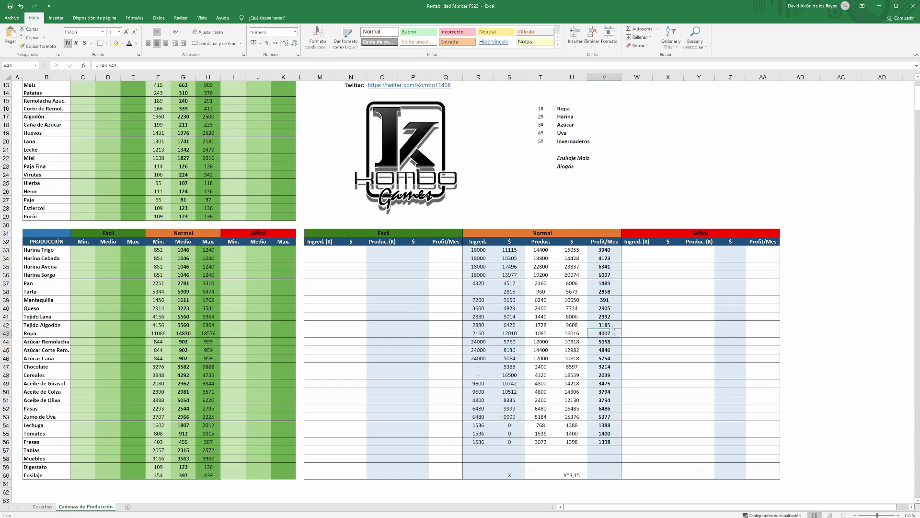
Review the Normal production figures from Harina Trigo to Fresas, including the monthly profits of Tejido Algodón and Ropa
click(612, 325)
click(616, 332)
click(629, 325)
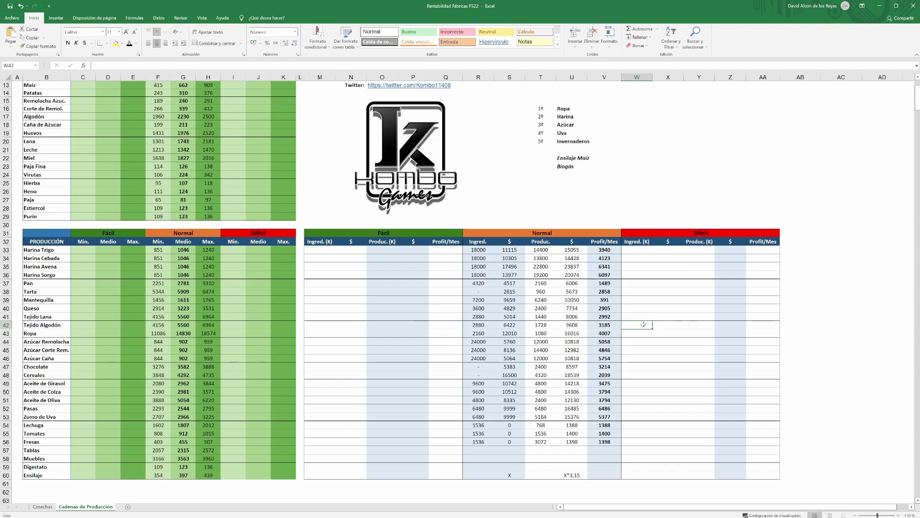
click(642, 316)
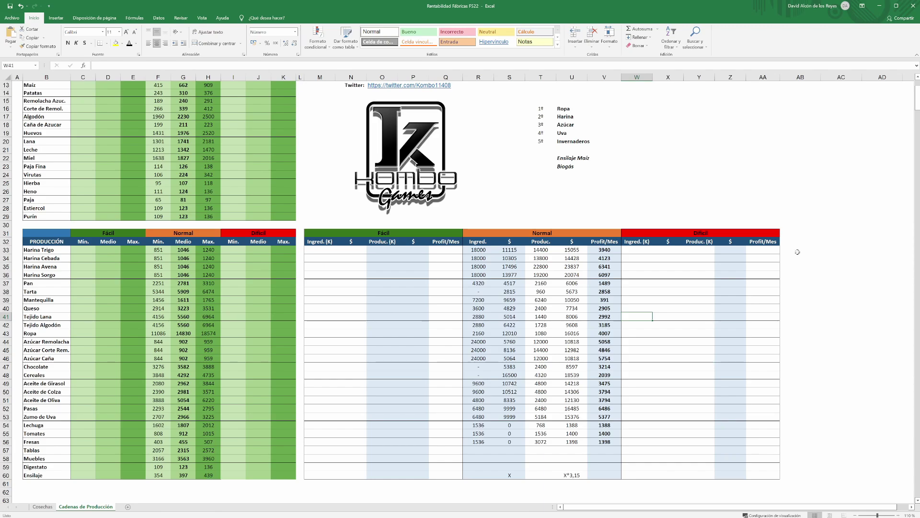
click(601, 193)
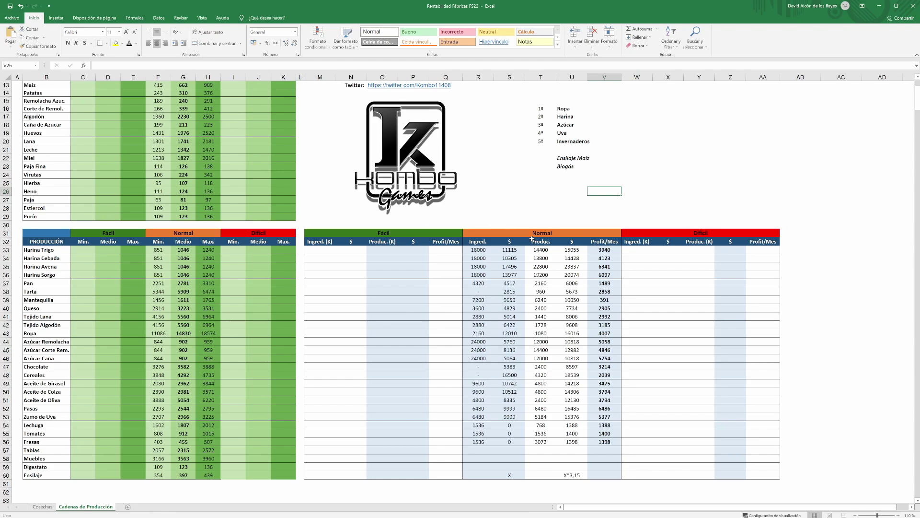
drag(478, 249, 590, 440)
click(699, 374)
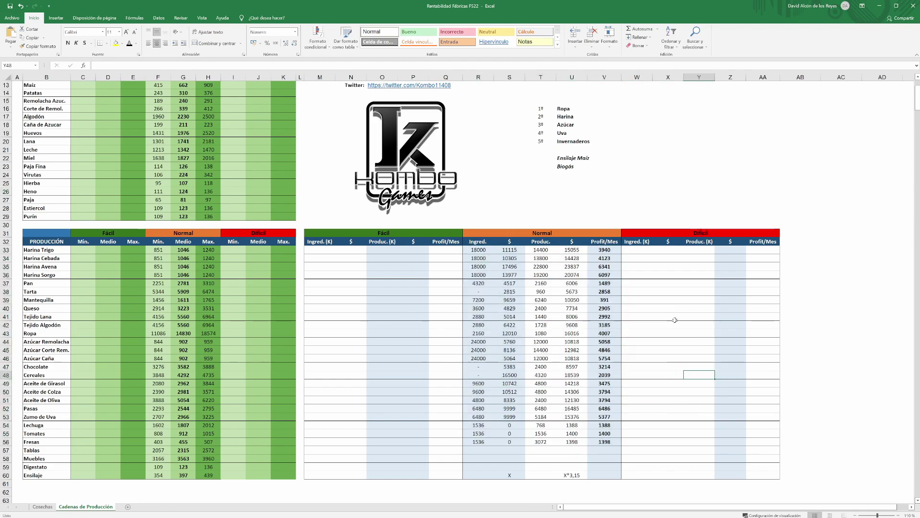
click(645, 333)
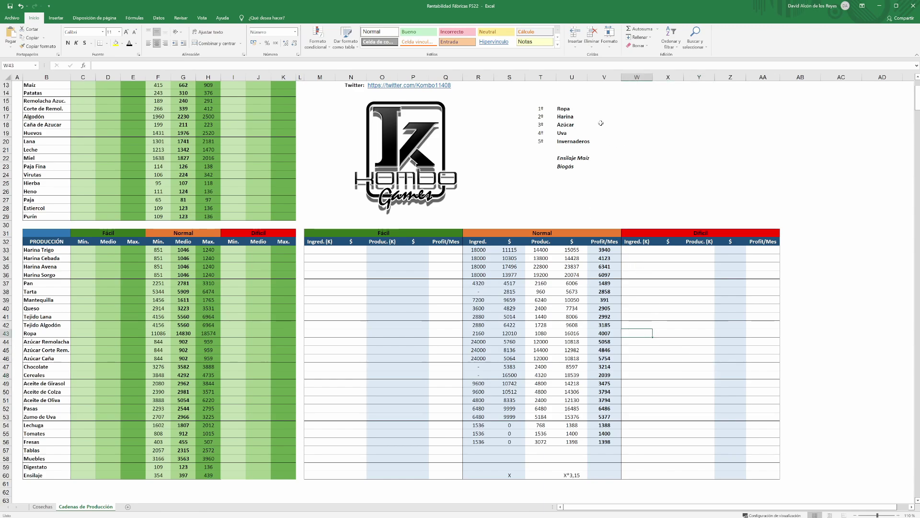
Examine the completed top-five production ranking, checking the Uva, Azúcar and Ropa entries
click(570, 134)
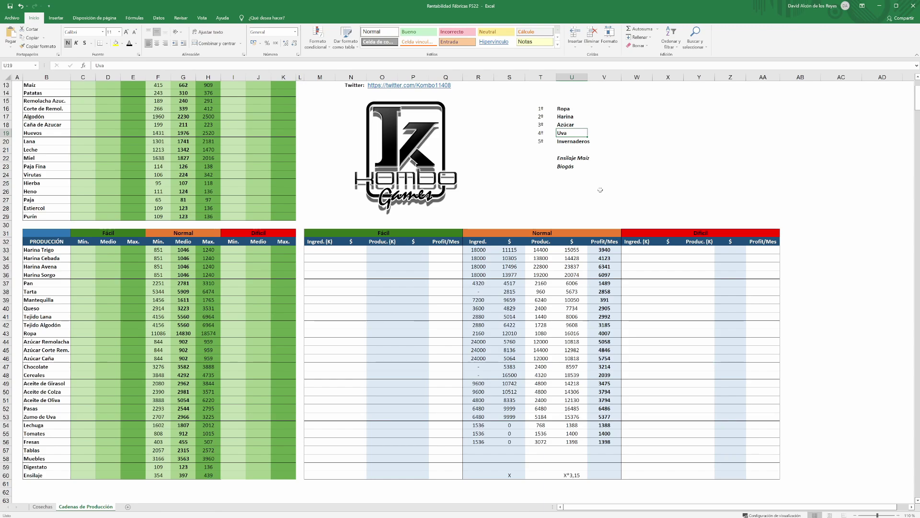
click(561, 126)
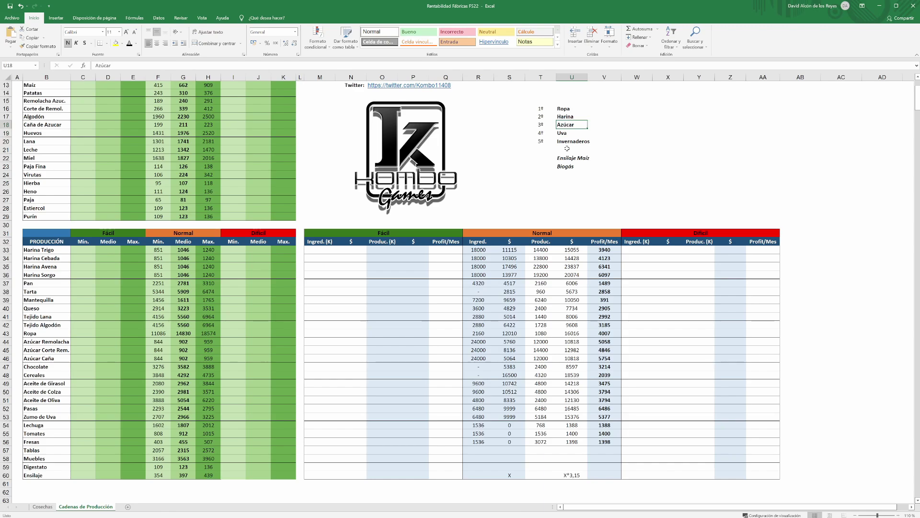
click(609, 164)
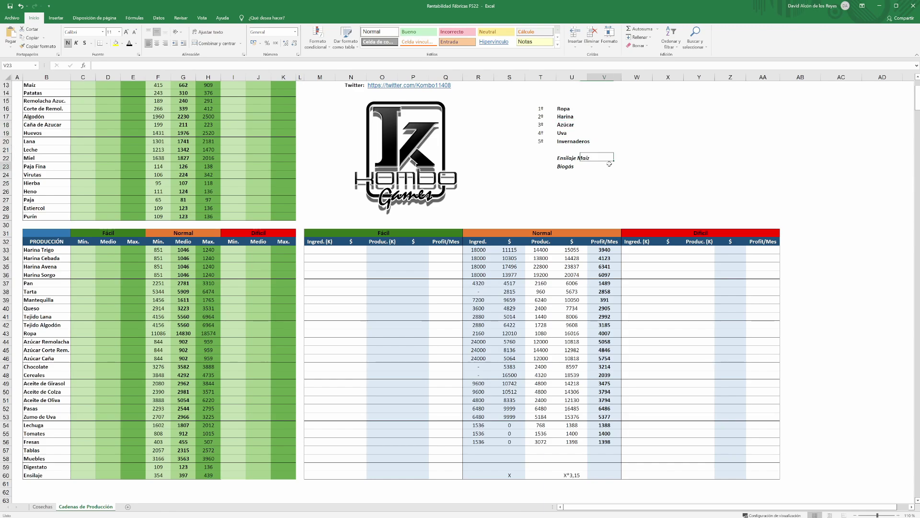
click(566, 110)
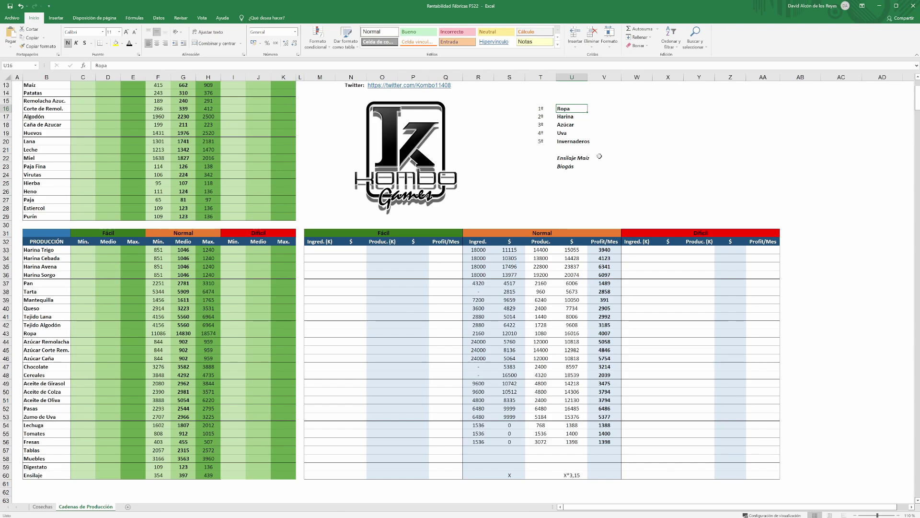
click(602, 178)
click(624, 218)
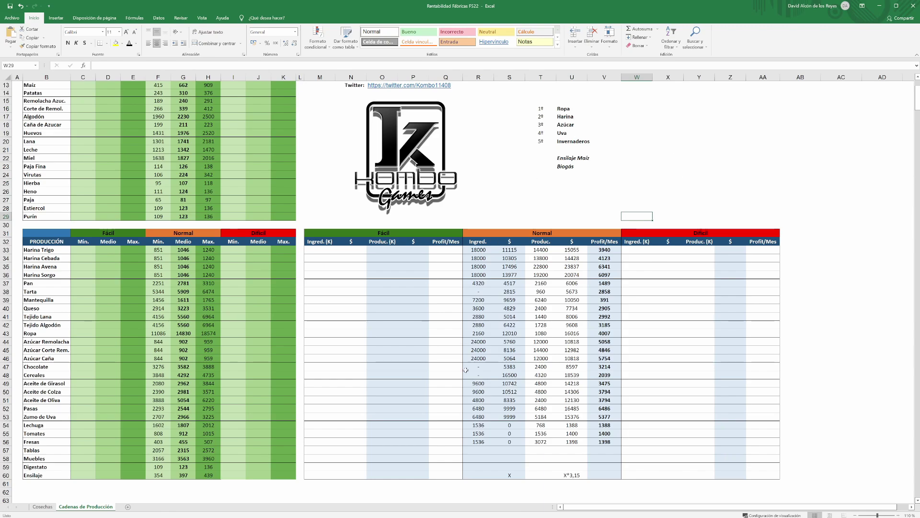
click(656, 191)
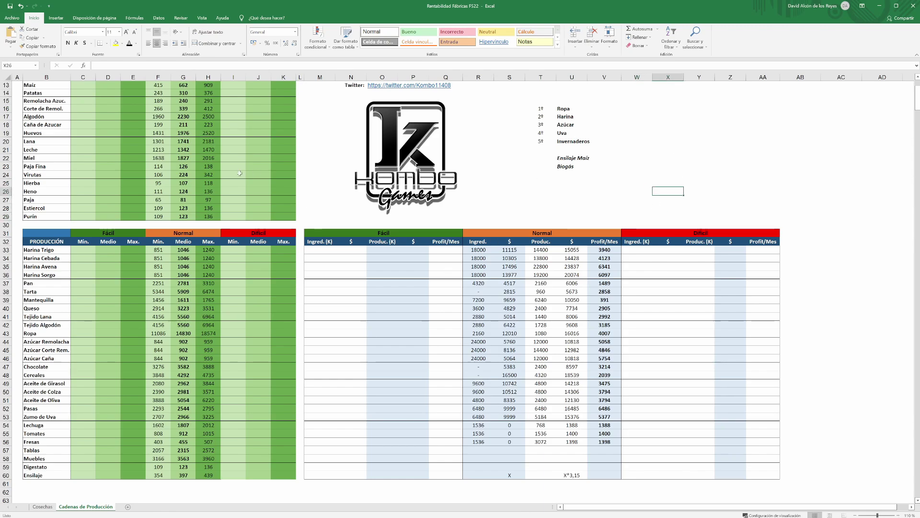
click(665, 212)
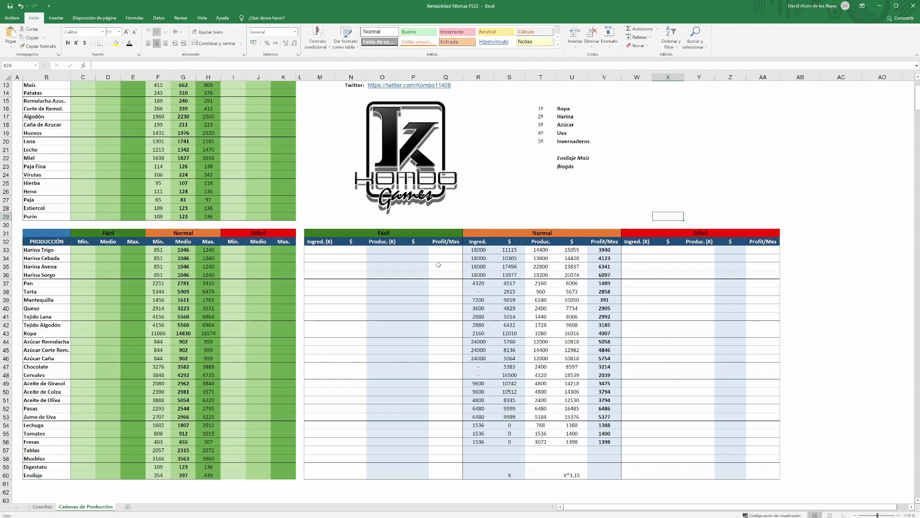
Copy the empty shaded Fácil Produc. (K) cells O33:O60 onto the Difícil Produc. (K) column starting at Y33
drag(383, 250, 384, 472)
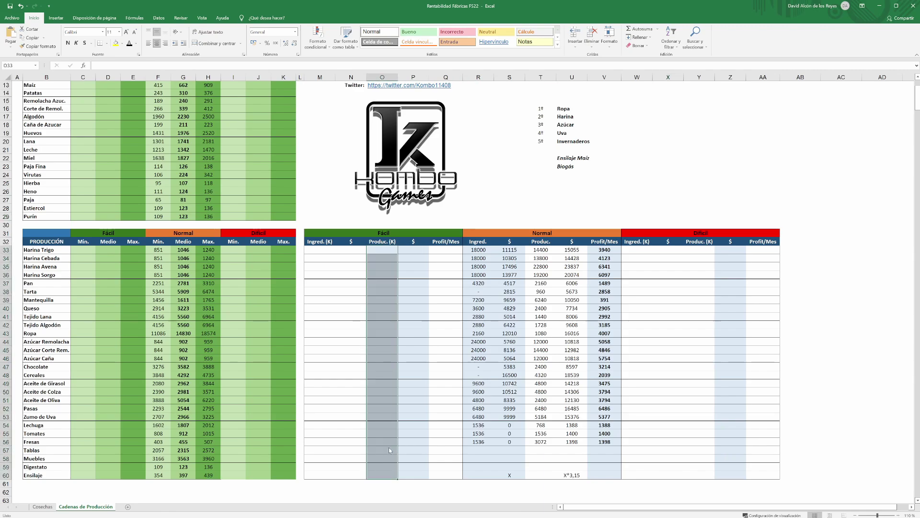
key(ctrl+c)
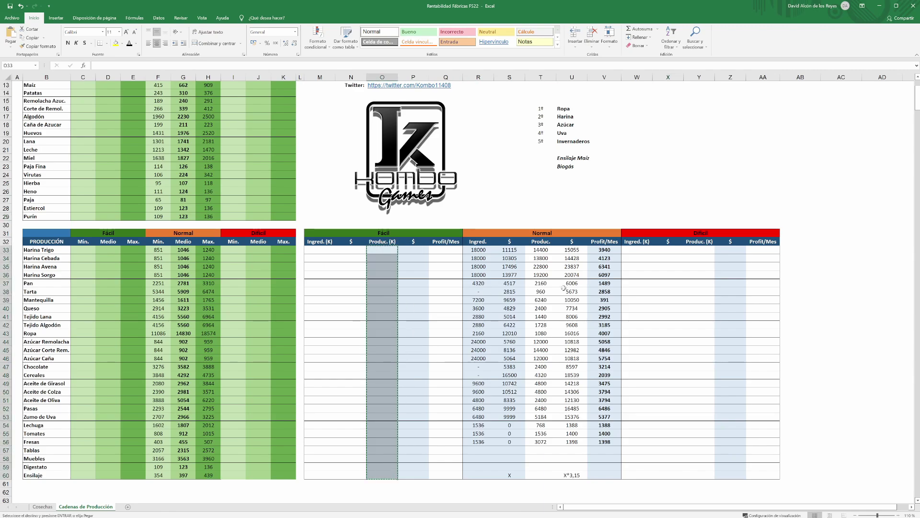
click(694, 250)
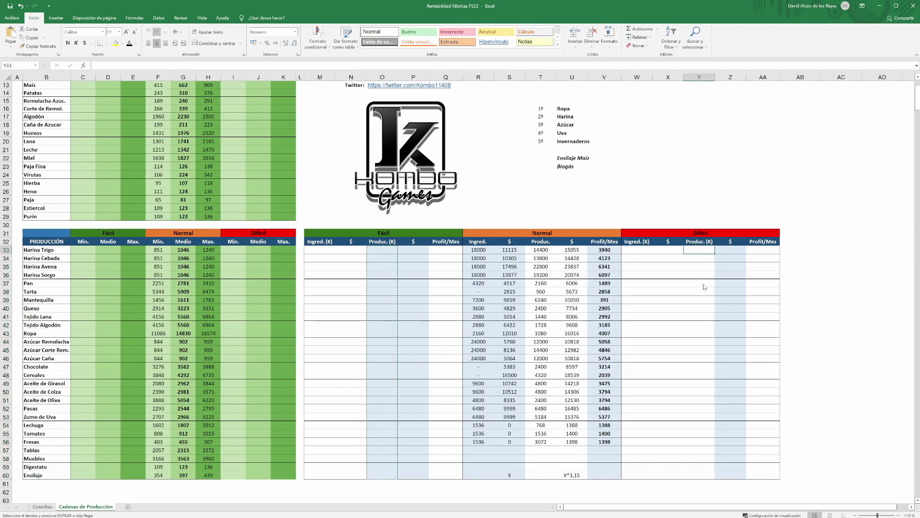
key(ctrl+v)
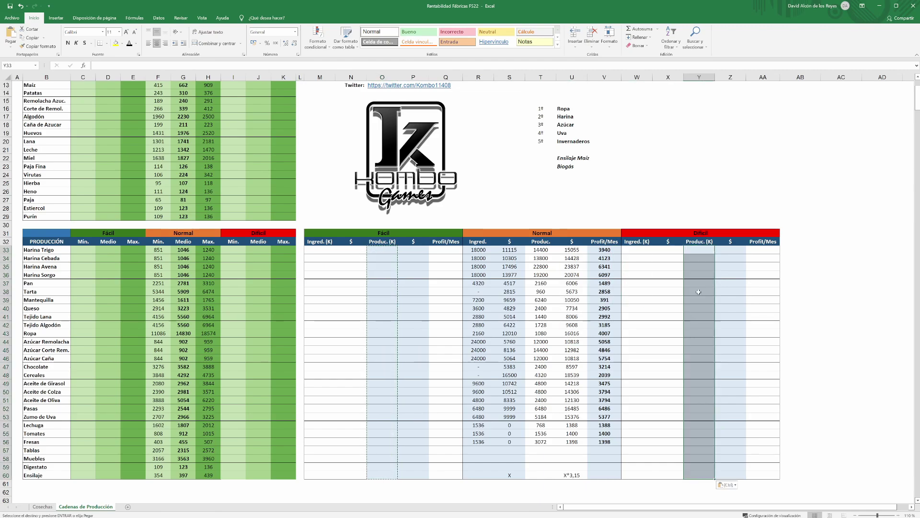
click(659, 300)
click(726, 174)
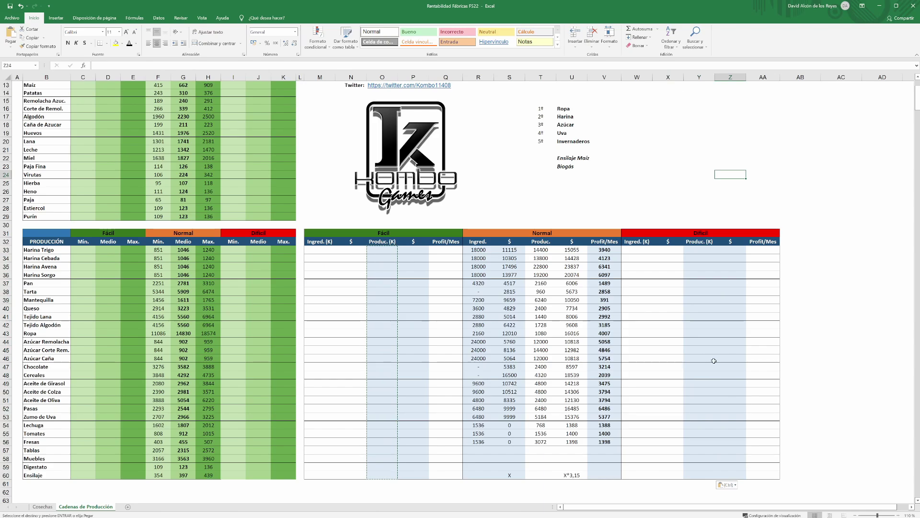